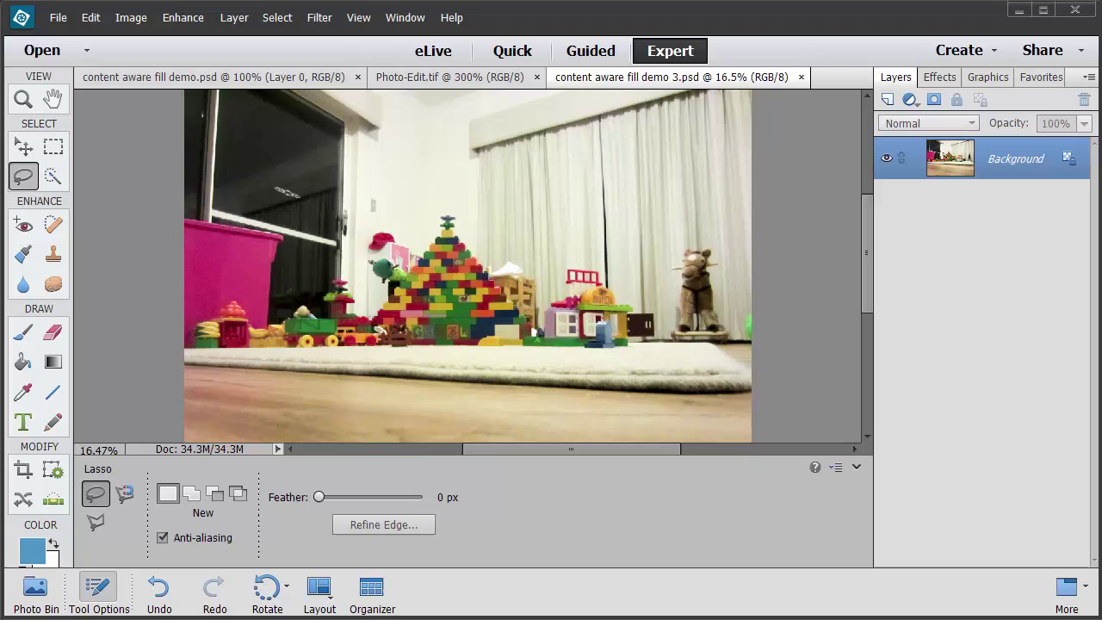
- Switch from the Lasso tool to the Move tool with the V shortcut
key("v")
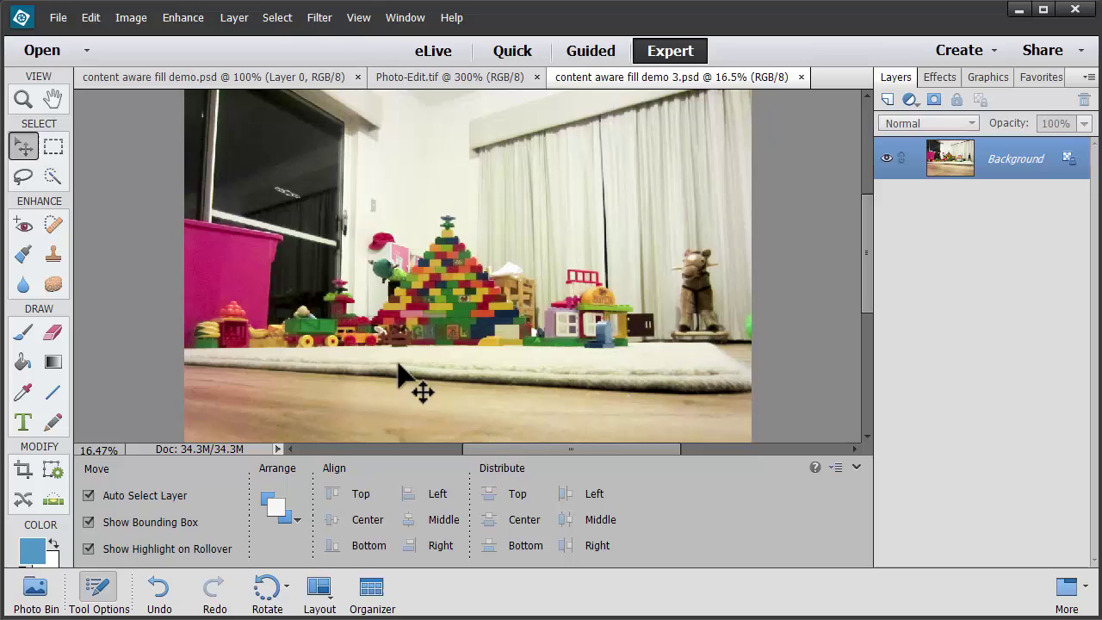
- Quick-select the red hat on the wall and apply a Content-Aware fill over it
left_click(52, 175)
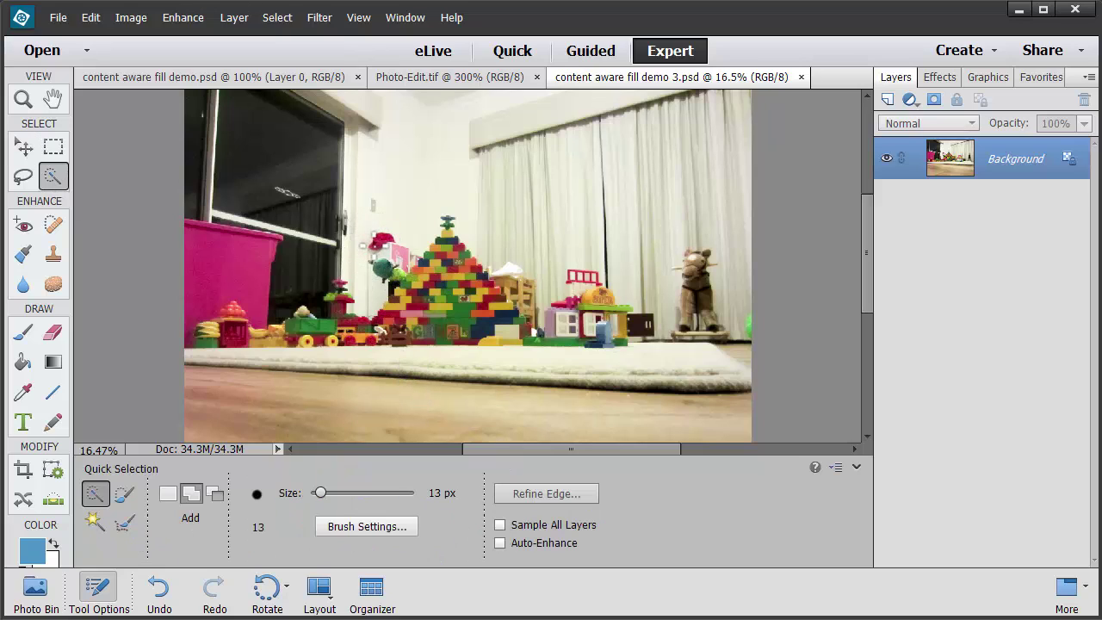
left_click(382, 242)
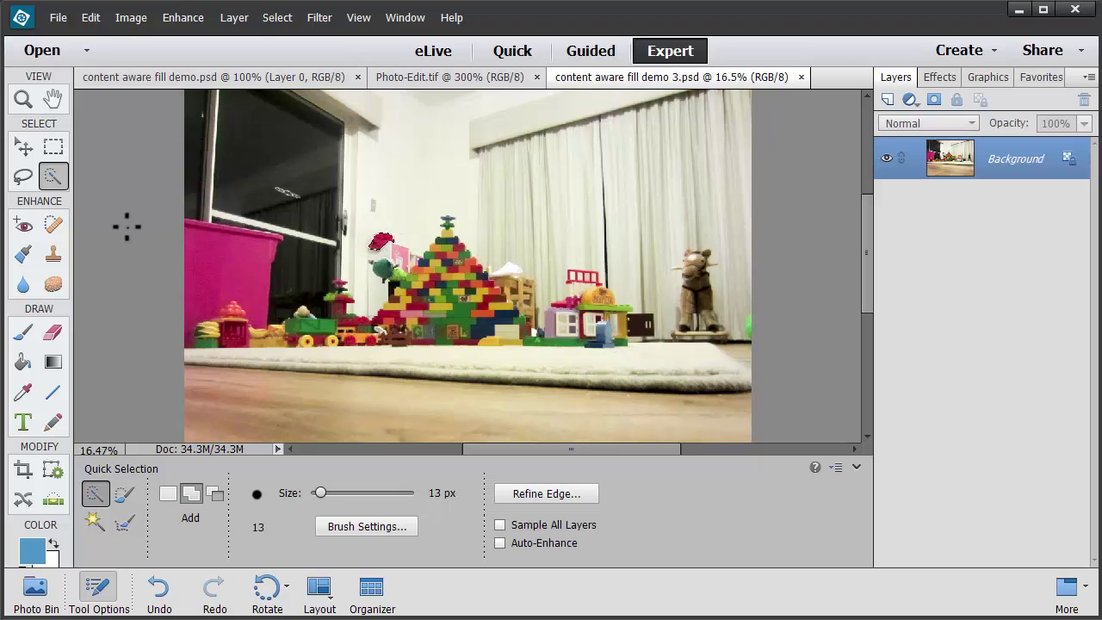
left_click(91, 18)
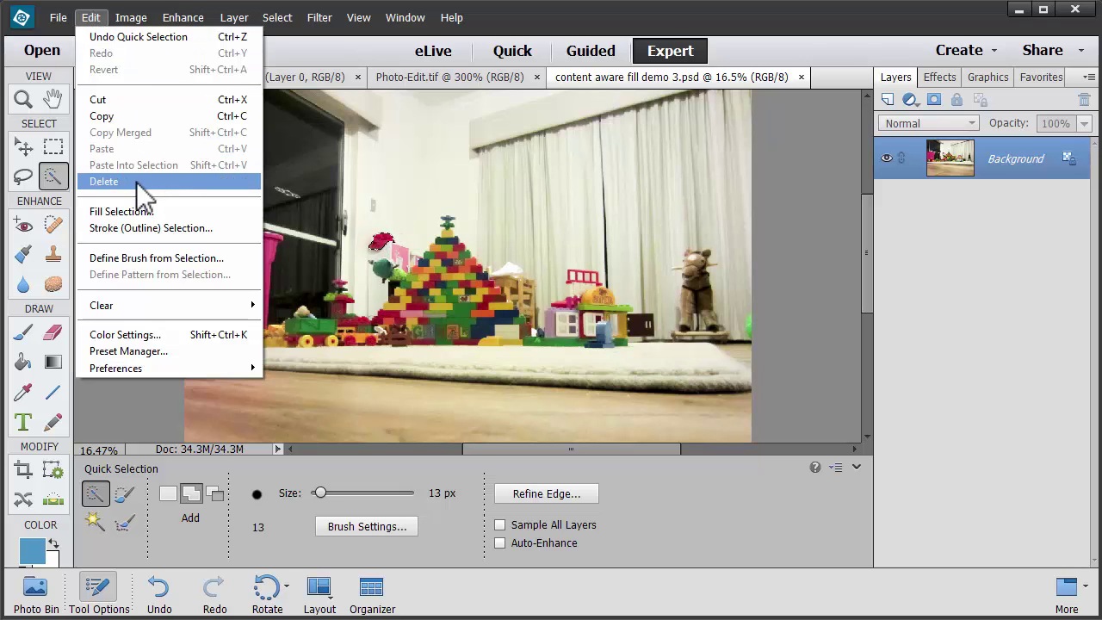
left_click(140, 213)
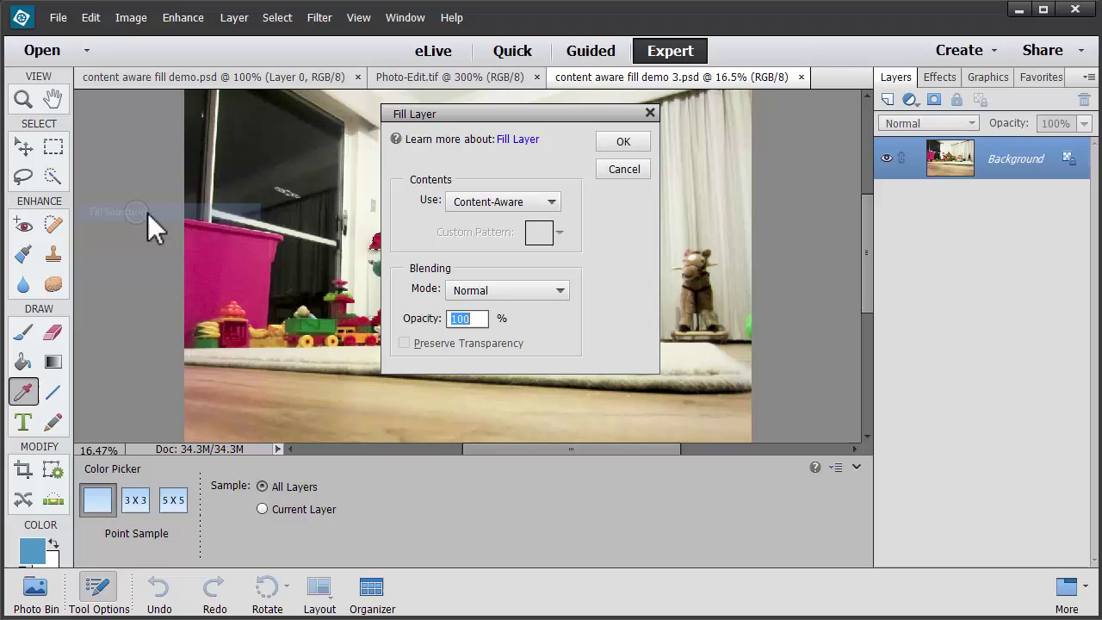
left_click(616, 142)
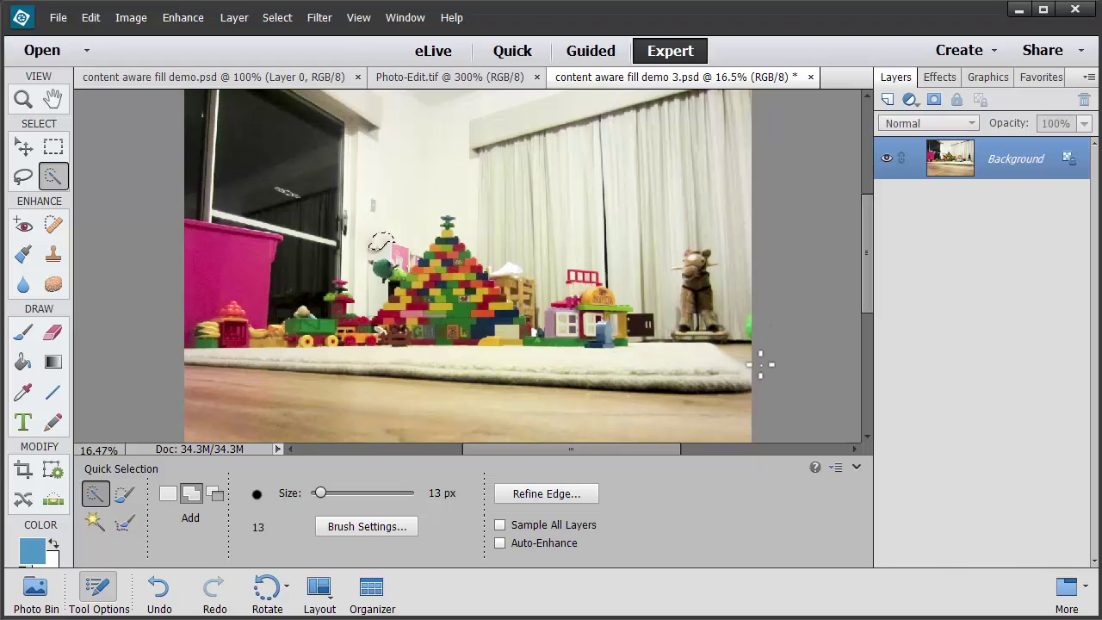
- Deselect, zoom in, then undo twice so the hat returns with its selection
key("ctrl+d")
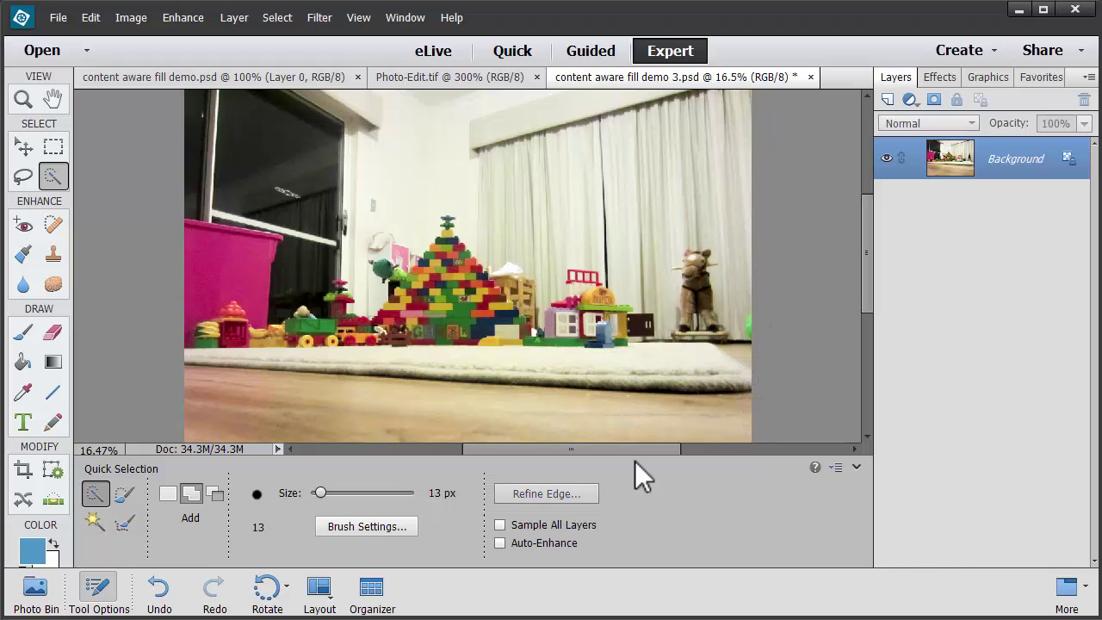
key("ctrl+equal")
key("ctrl+equal")
key("ctrl+equal")
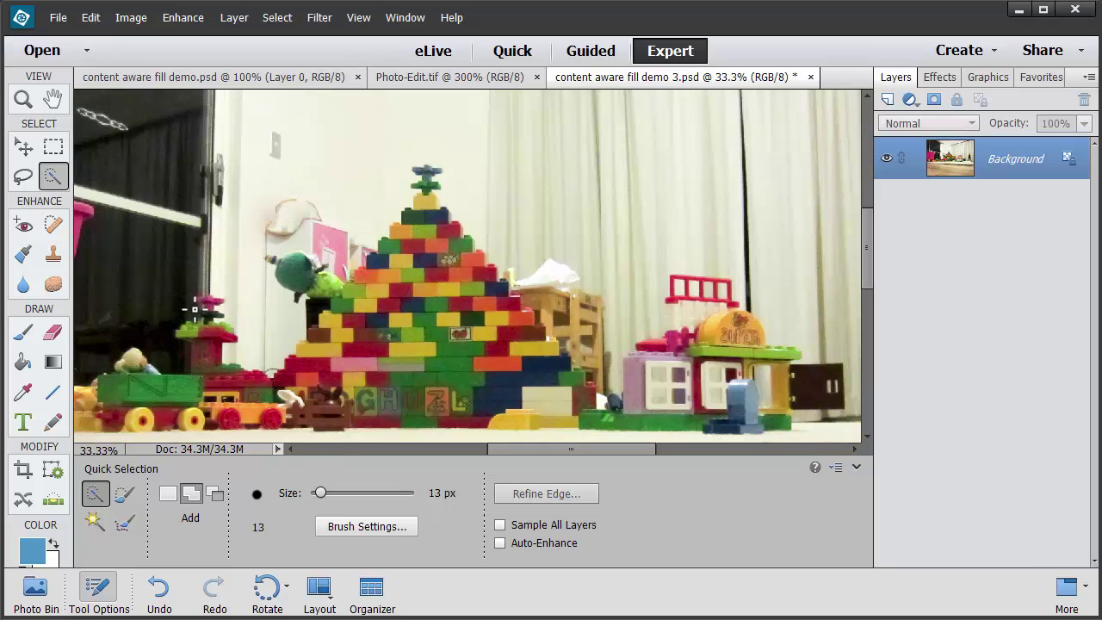
key("ctrl+z")
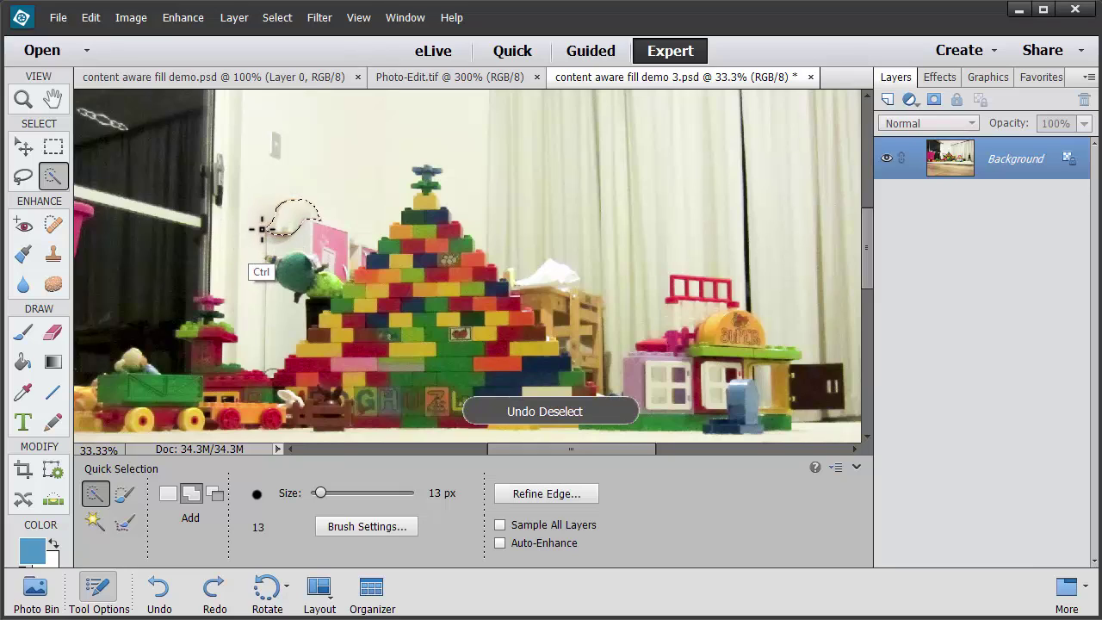
key("ctrl+BackSpace")
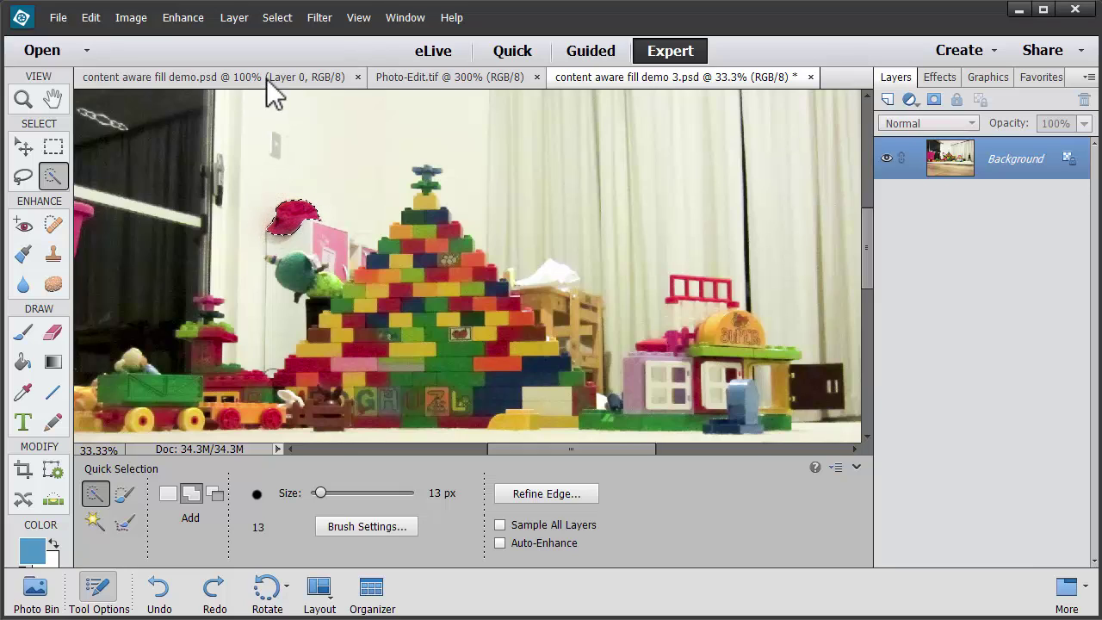
- Expand the hat selection by 10 pixels
left_click(287, 20)
mouse_move(325, 211)
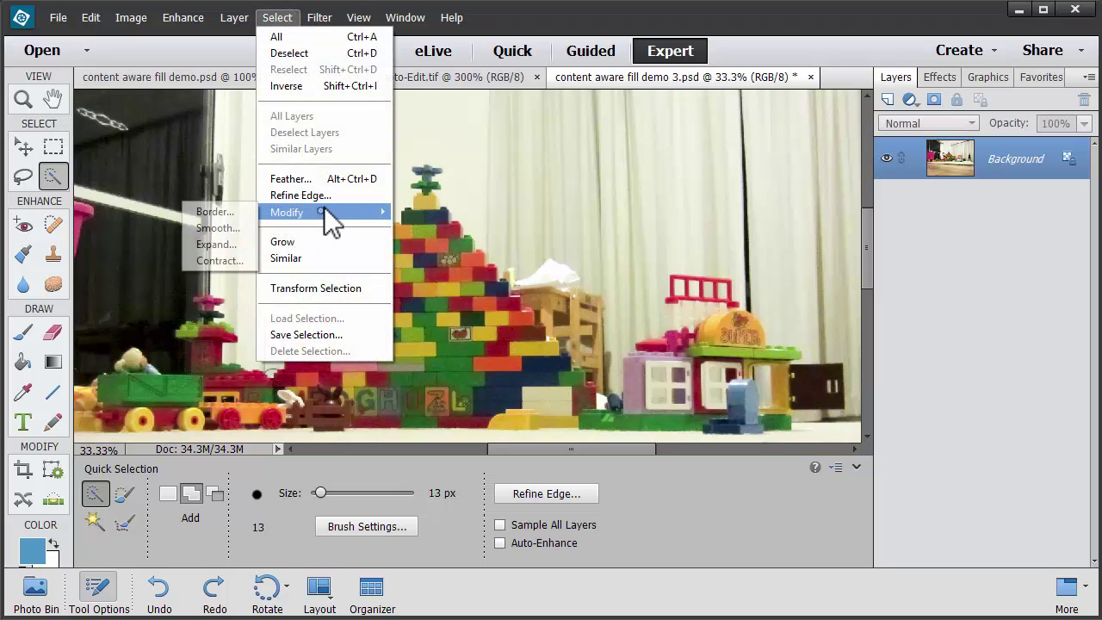
left_click(213, 245)
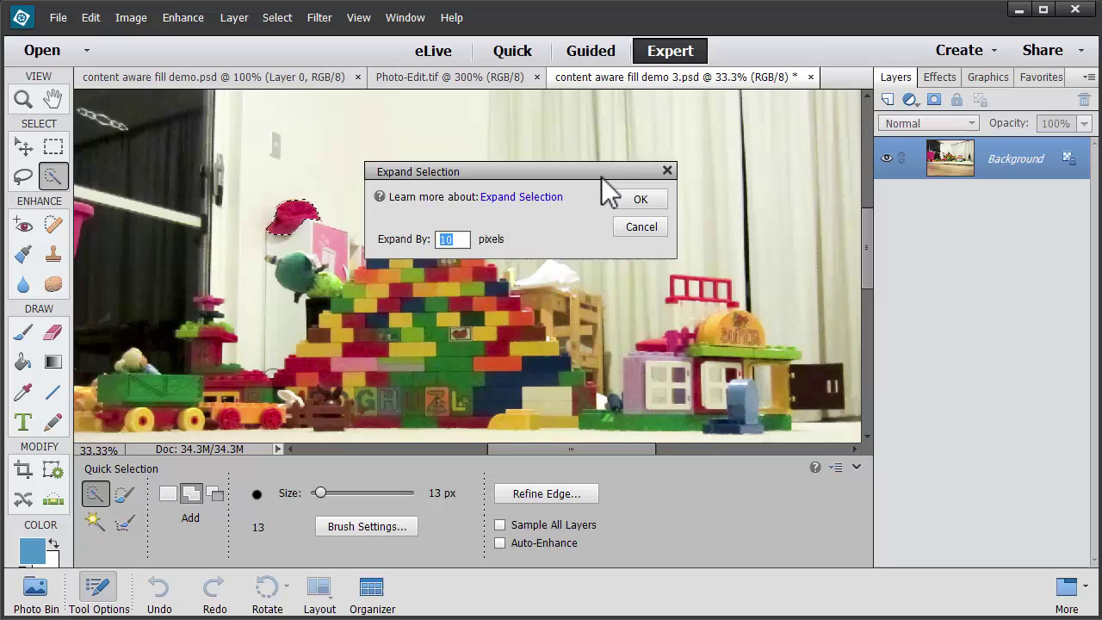
left_click(638, 203)
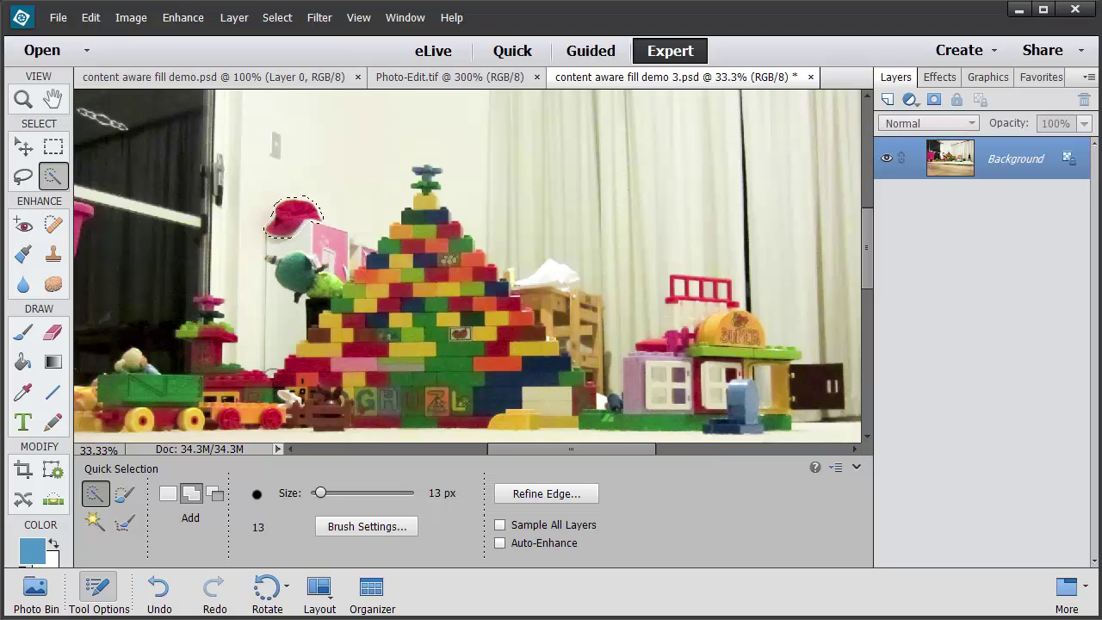
- Content-Aware fill the expanded hat area with surrounding wall, then deselect
left_click(91, 18)
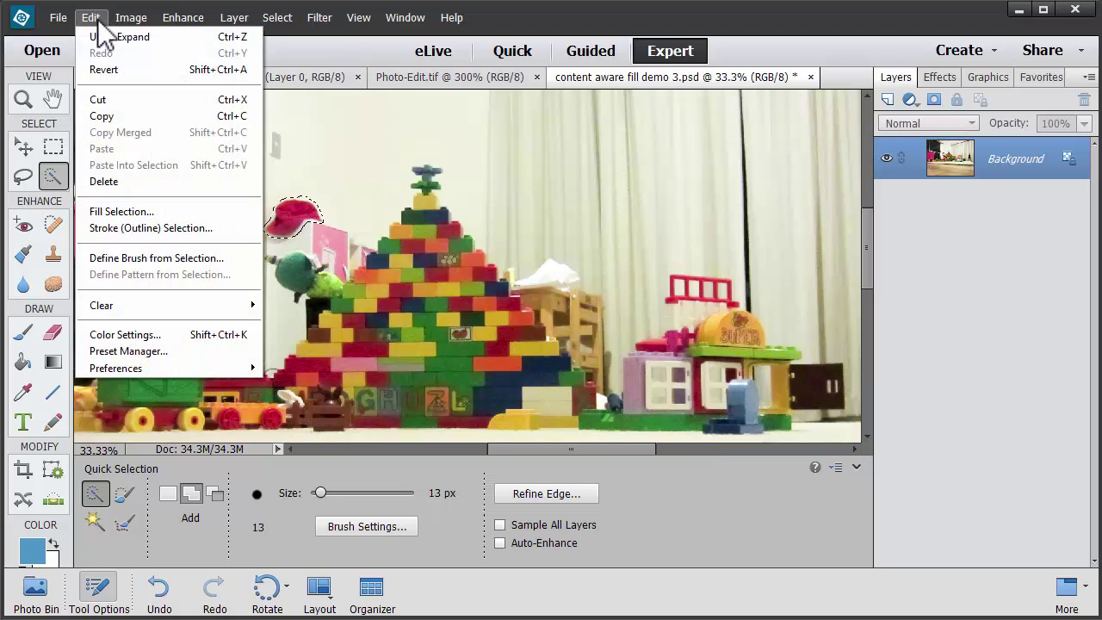
left_click(121, 210)
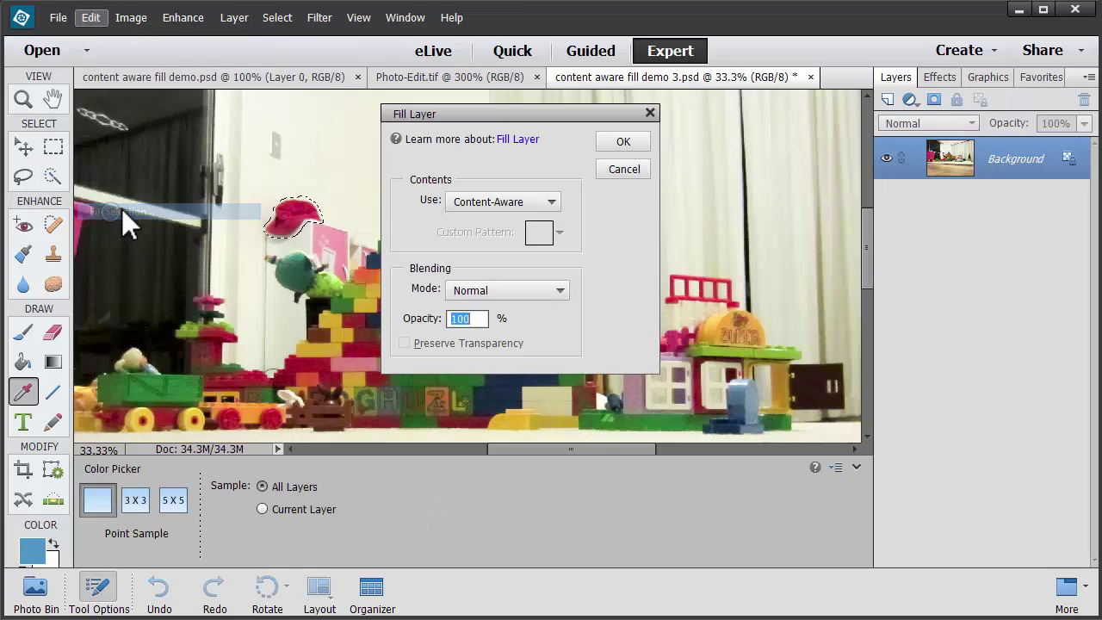
left_click(607, 144)
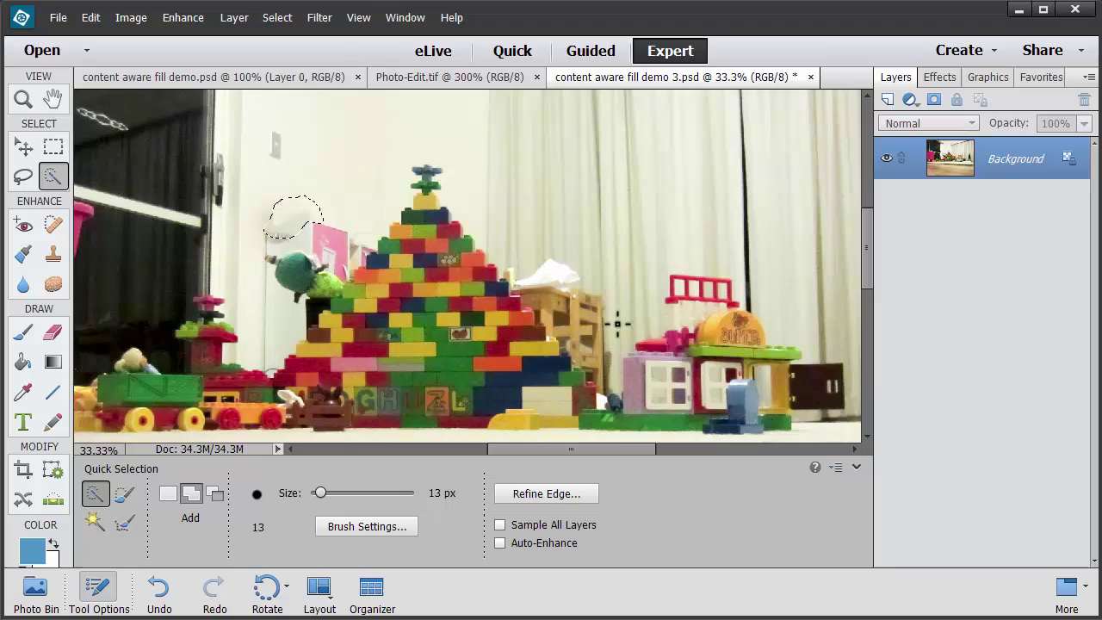
key("ctrl")
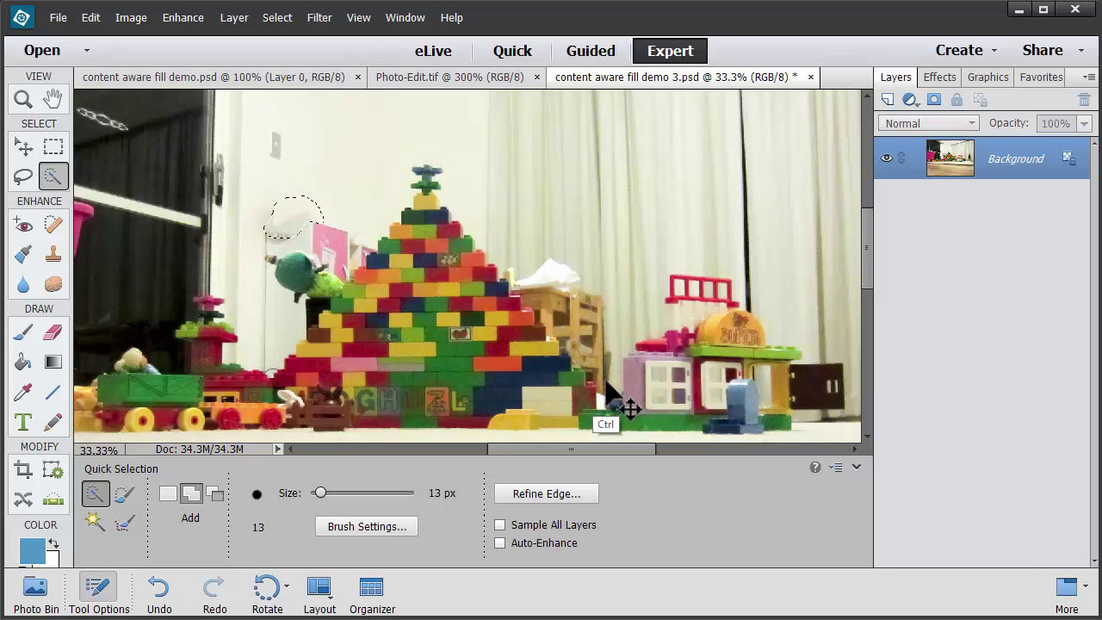
key("ctrl+d")
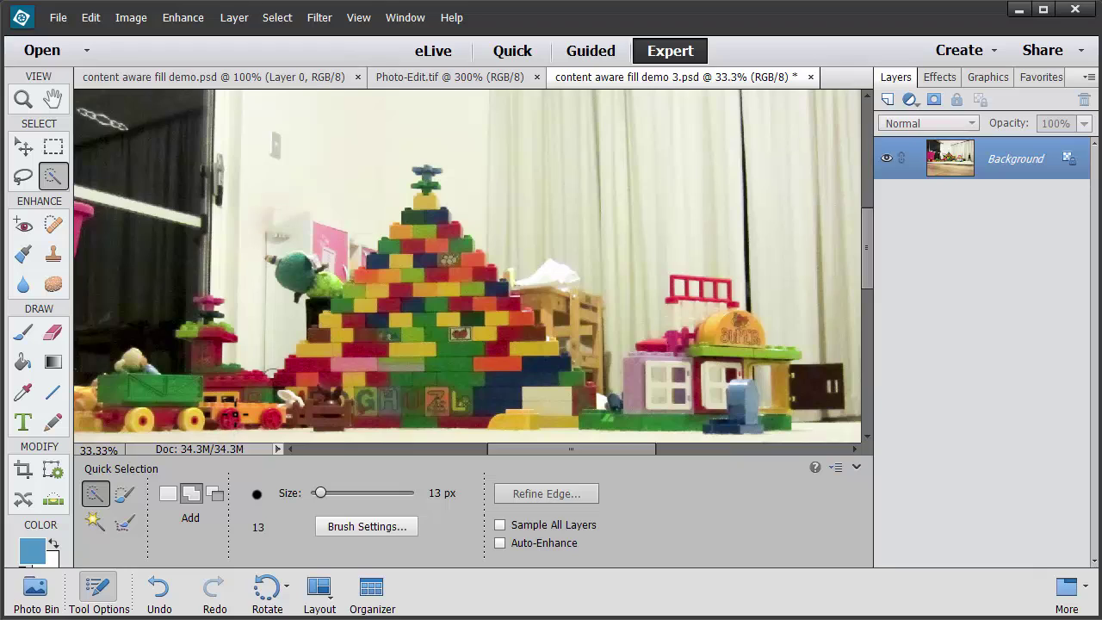
- Pick the Content-Aware Spot Healing Brush at 35 px and scroll right toward the horse
left_click(53, 224)
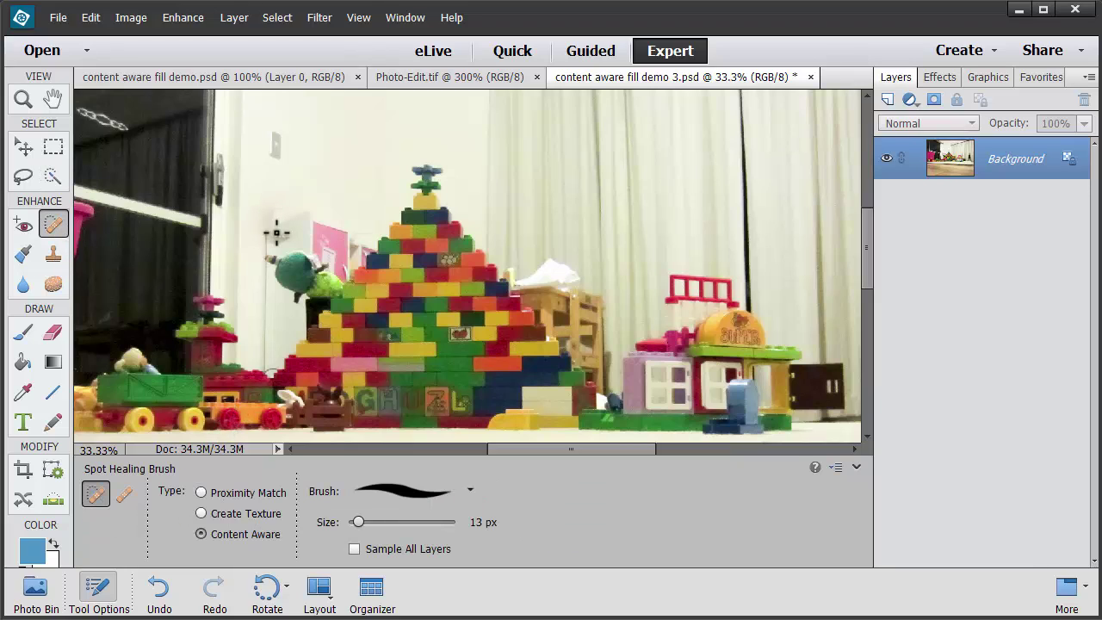
key("bracketright")
key("bracketright")
key("bracketright")
key("bracketright")
key("bracketright")
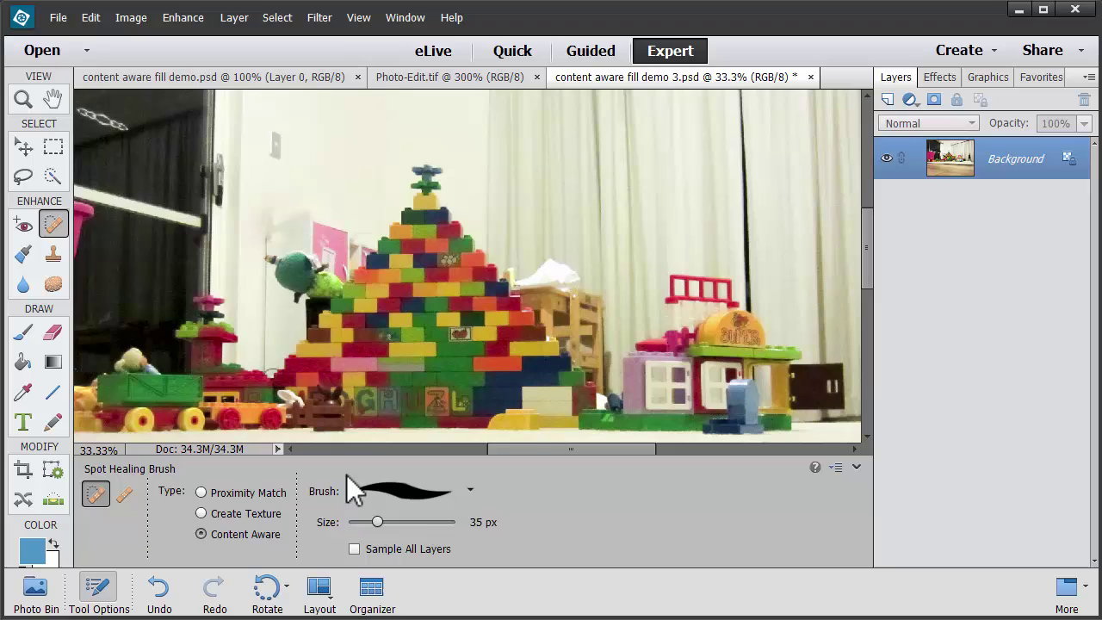
mouse_move(505, 448)
left_mouse_down()
mouse_move(574, 448)
mouse_move(577, 439)
mouse_move(583, 460)
left_mouse_up()
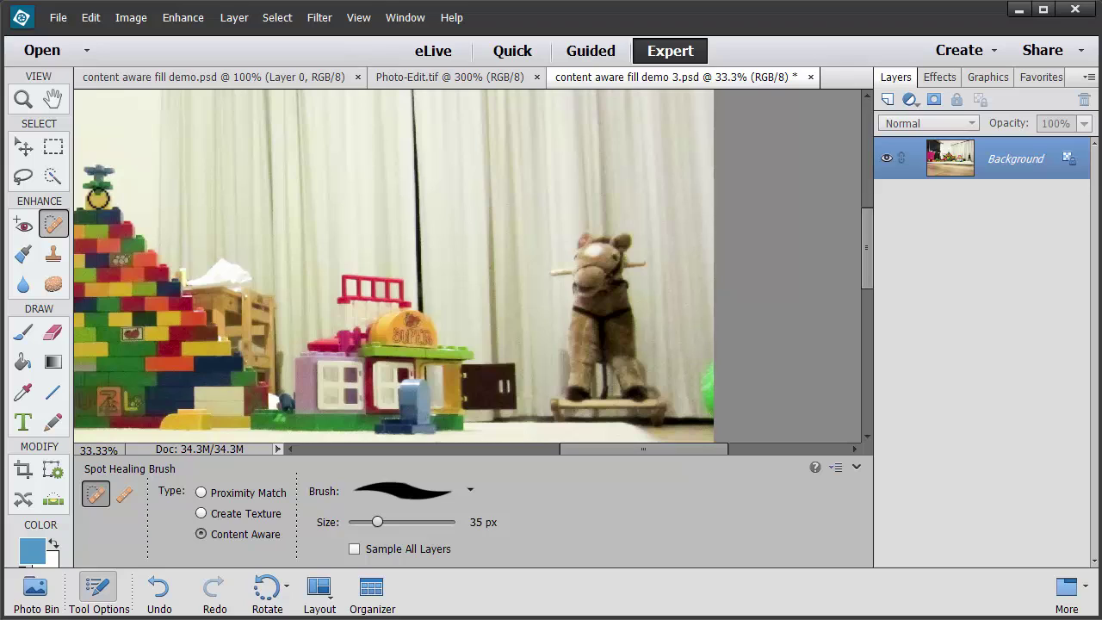
- Quick-select the green ball beside the rocking horse and expand the selection by 10 pixels
left_click(51, 176)
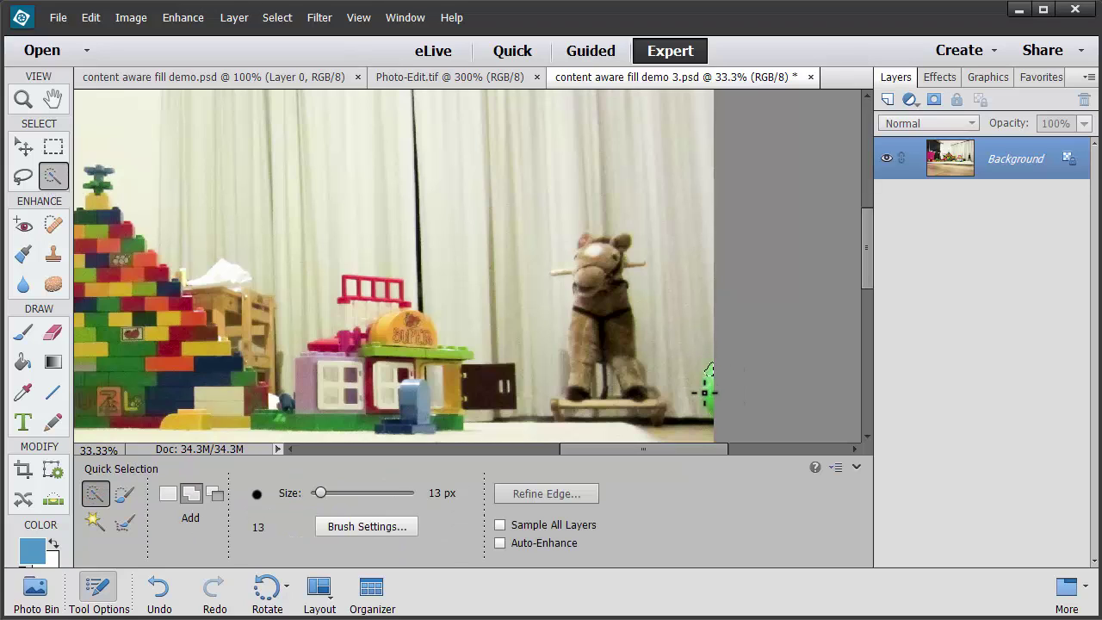
left_click_drag(720, 417, 715, 404)
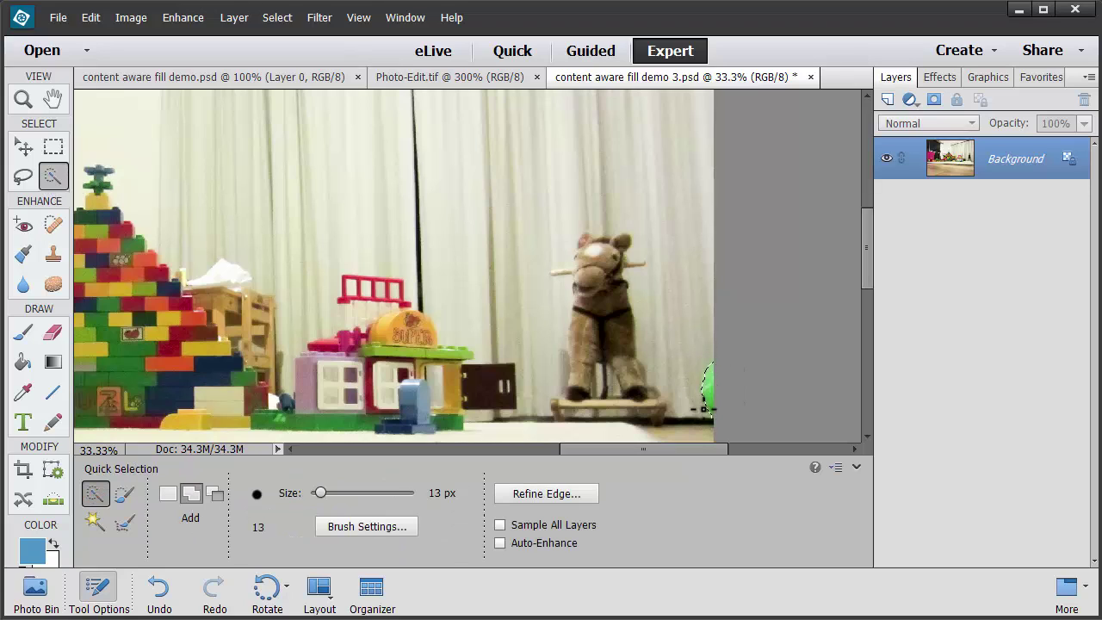
left_click(274, 24)
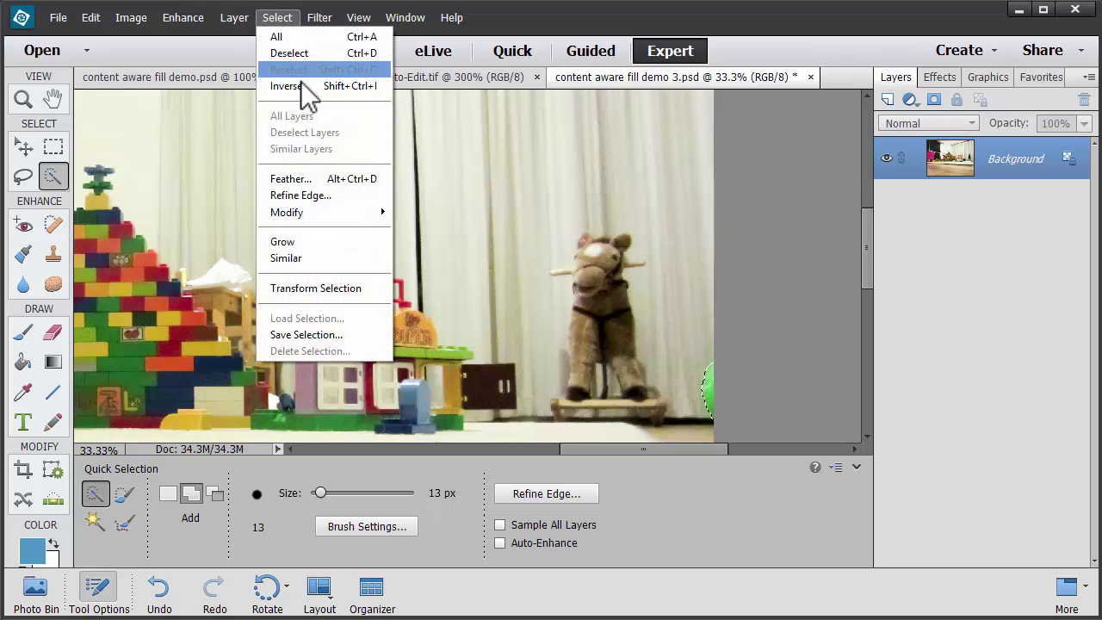
mouse_move(339, 214)
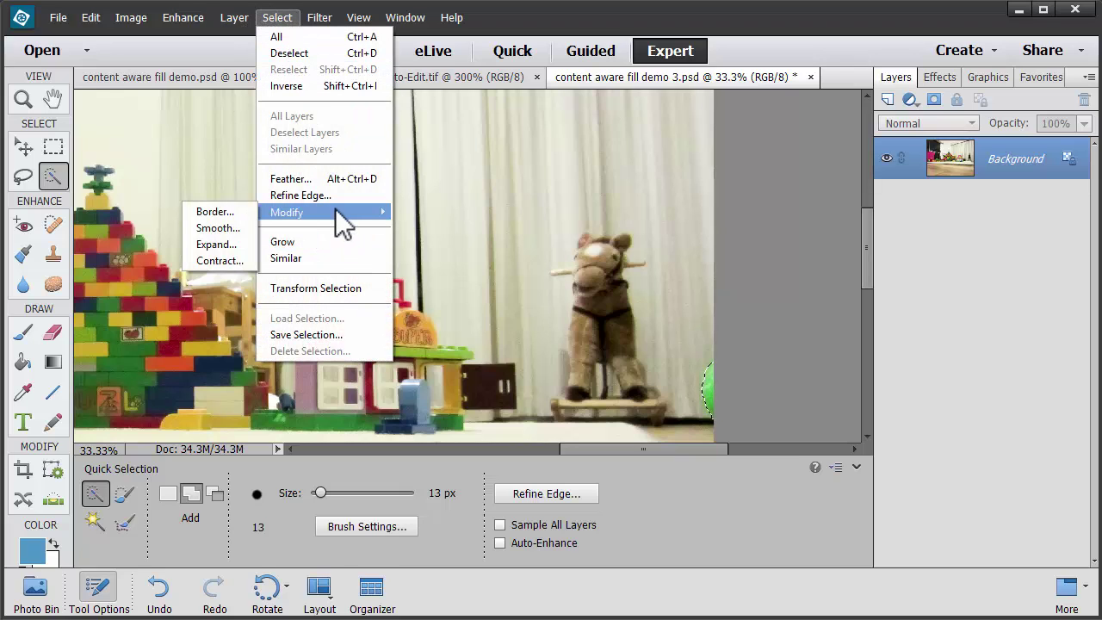
left_click(217, 242)
left_click(637, 201)
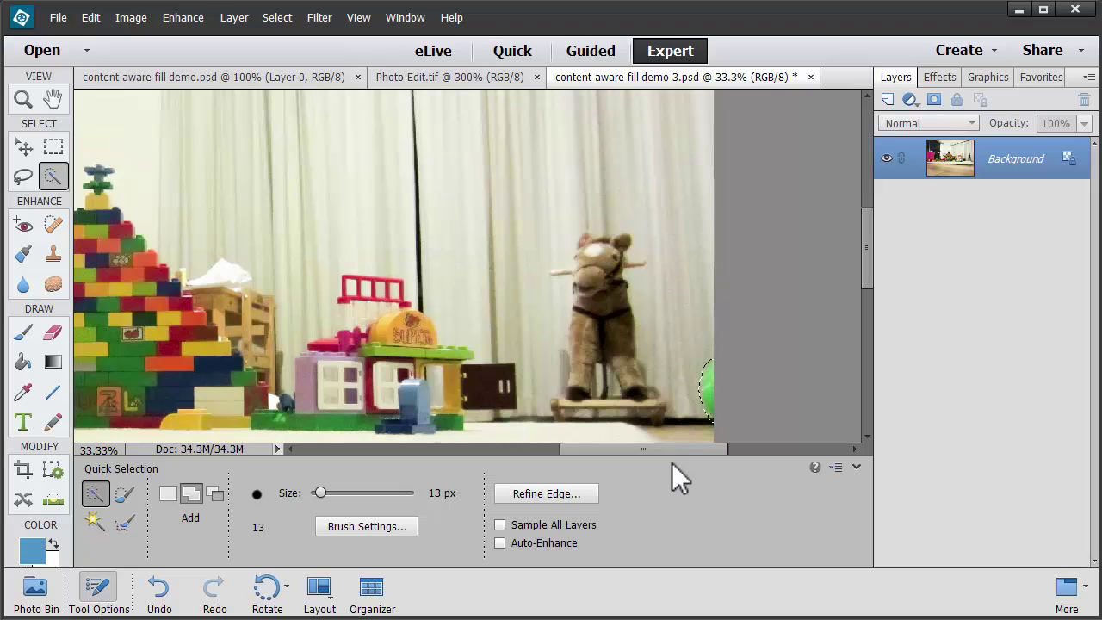
- Lasso the green ball at the right edge, Content-Aware fill it, and deselect
left_click(23, 176)
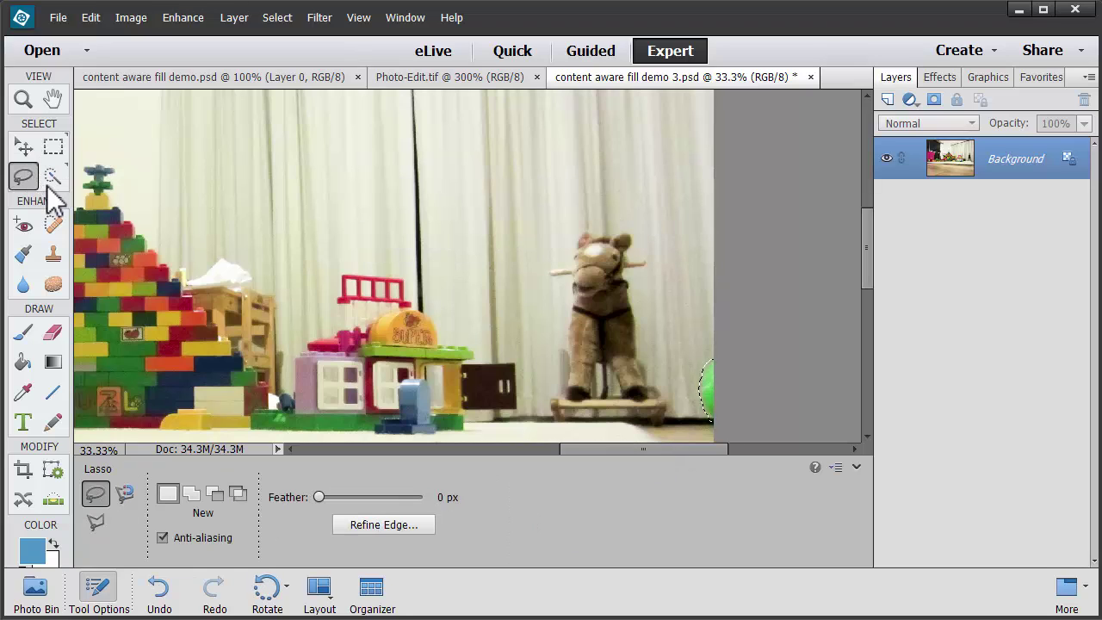
left_click(706, 379)
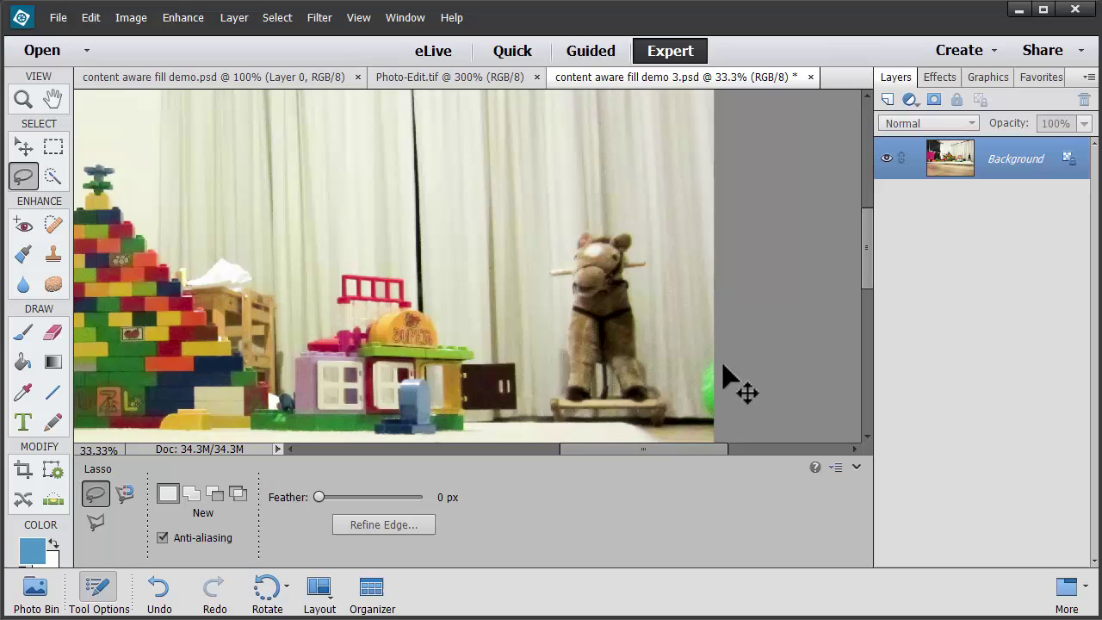
mouse_move(713, 353)
left_mouse_down()
mouse_move(708, 435)
mouse_move(724, 436)
mouse_move(724, 353)
mouse_move(714, 350)
left_mouse_up()
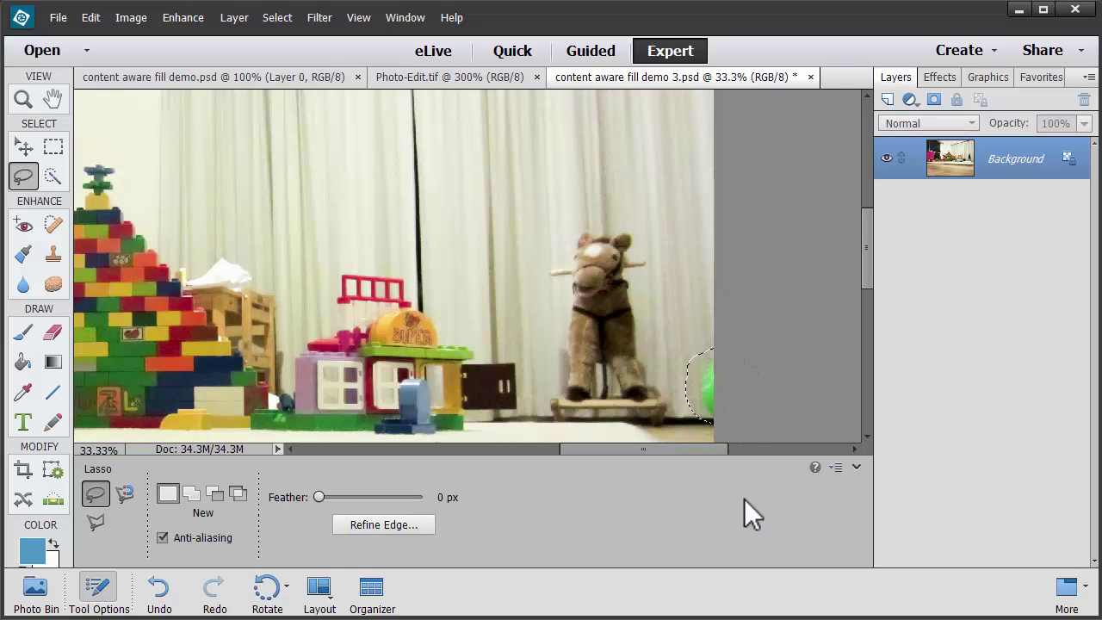
left_click(131, 18)
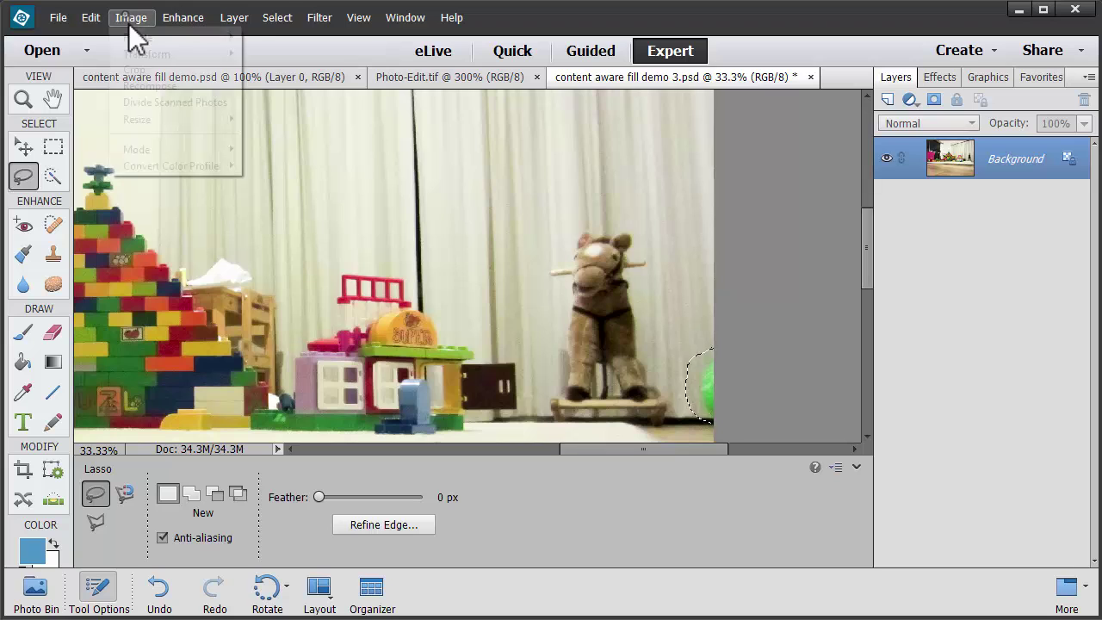
mouse_move(91, 19)
left_click(138, 211)
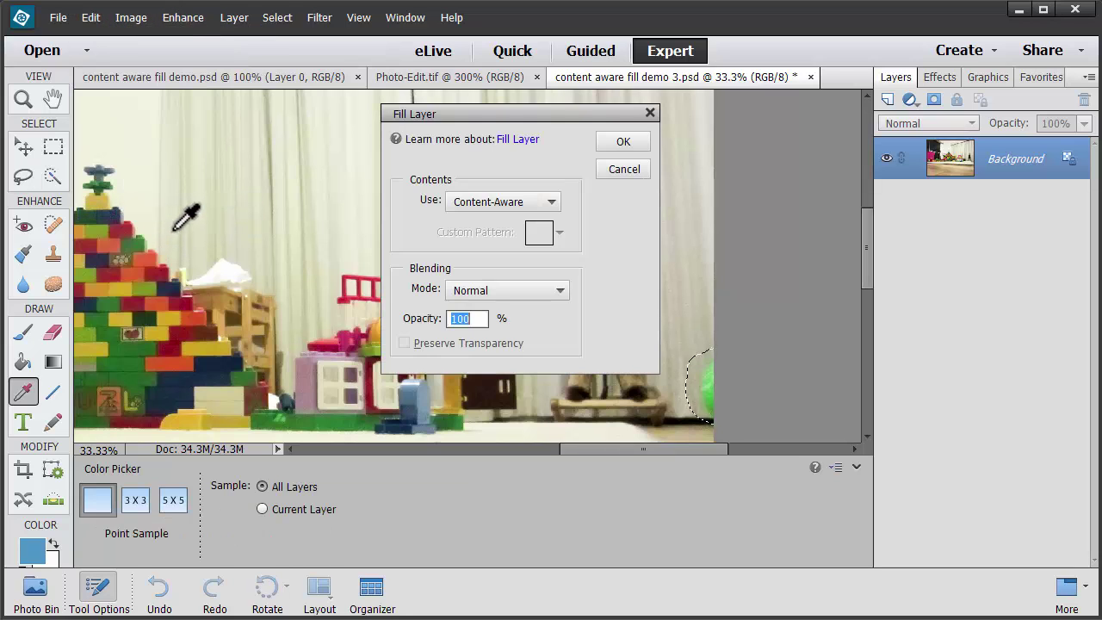
key("Return")
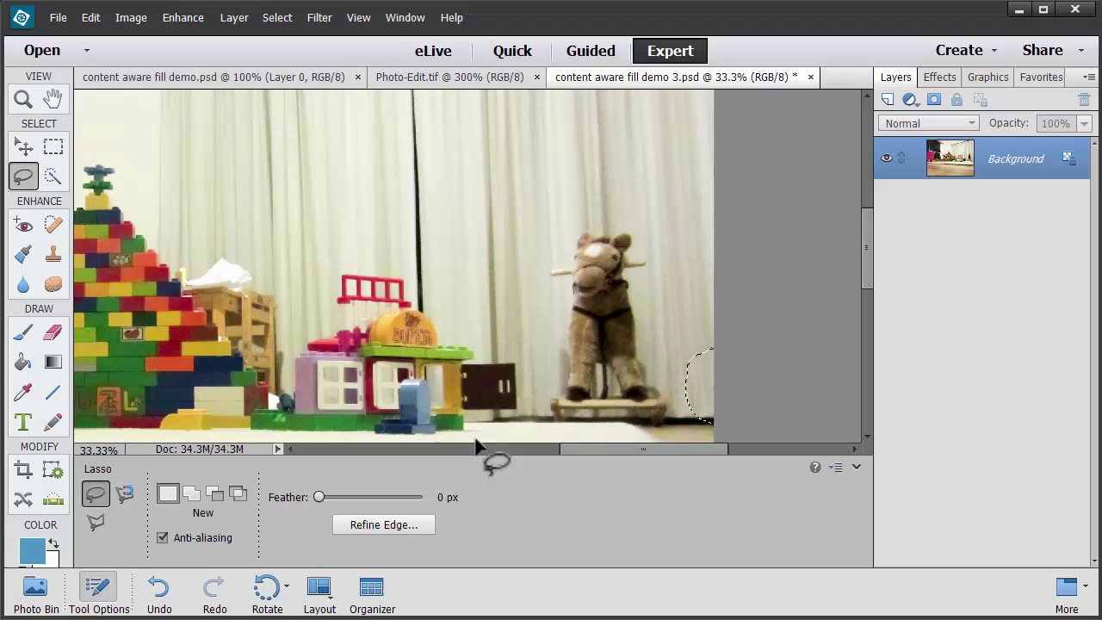
key("ctrl+d")
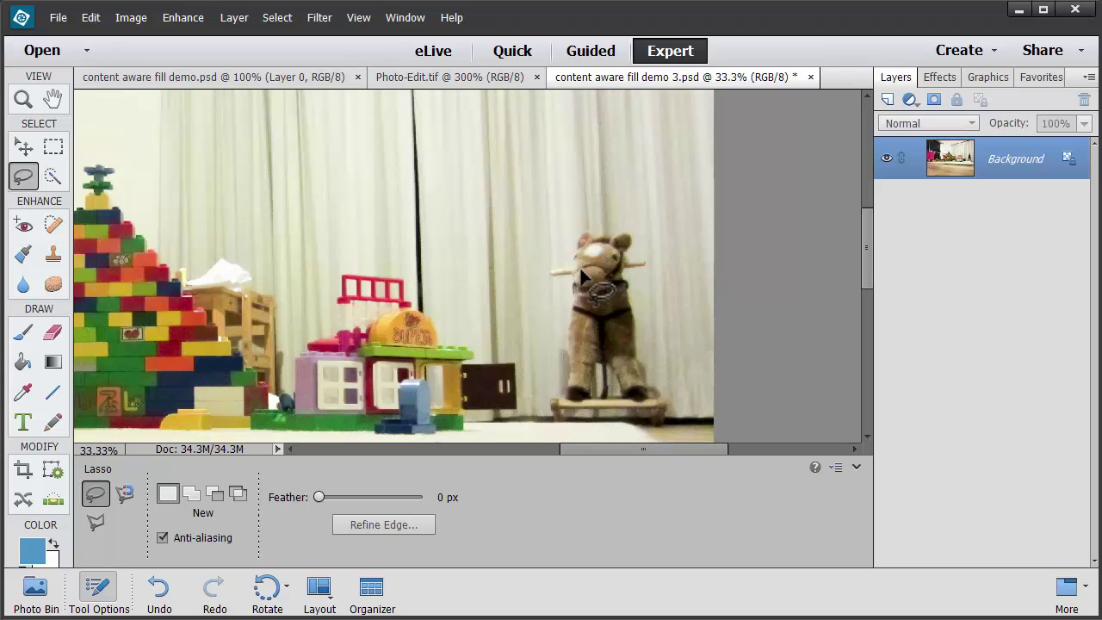
- Lasso the stuffed rocking horse and Content-Aware fill its area with curtain and floor
mouse_move(546, 260)
left_mouse_down()
mouse_move(589, 224)
mouse_move(636, 225)
mouse_move(653, 266)
mouse_move(632, 275)
mouse_move(677, 400)
mouse_move(666, 425)
mouse_move(548, 421)
mouse_move(543, 396)
mouse_move(559, 377)
mouse_move(563, 291)
left_mouse_up()
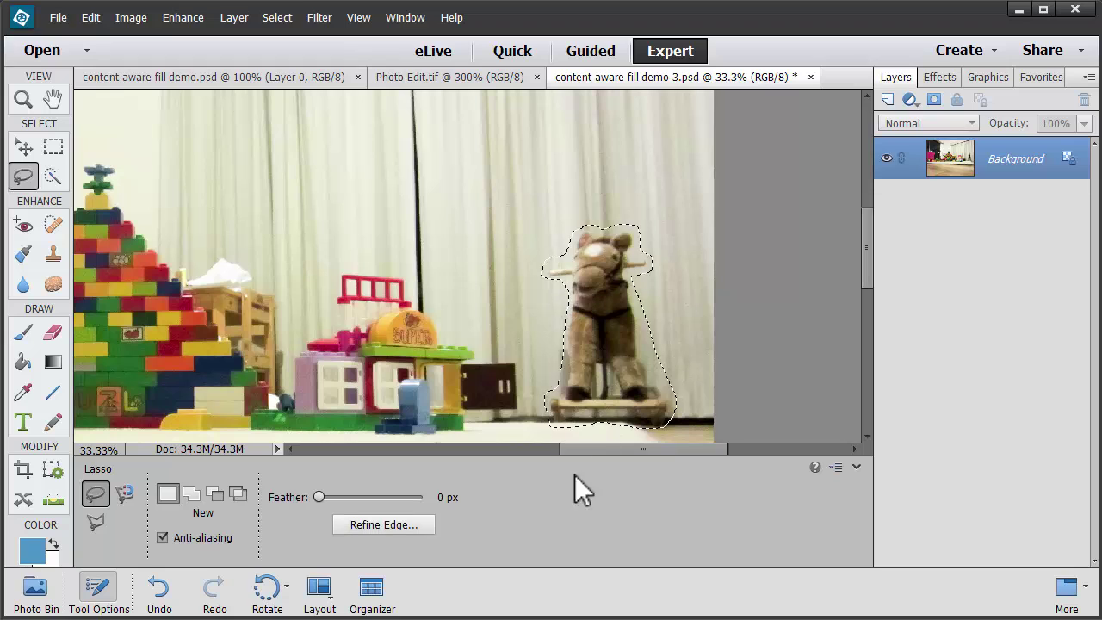
left_click(94, 21)
left_click(99, 212)
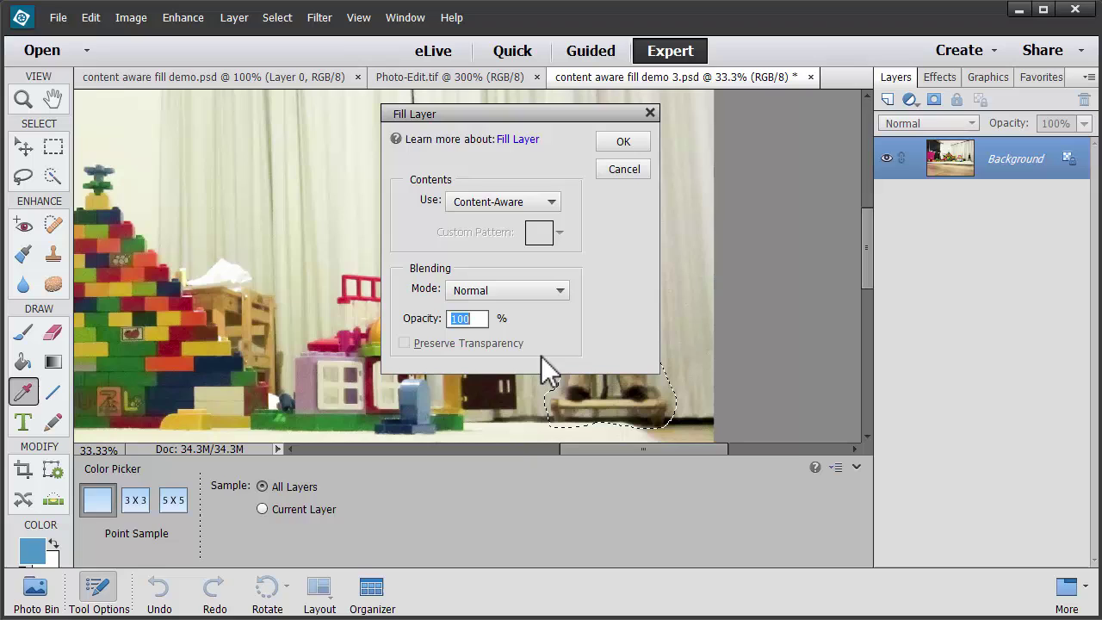
left_click(616, 144)
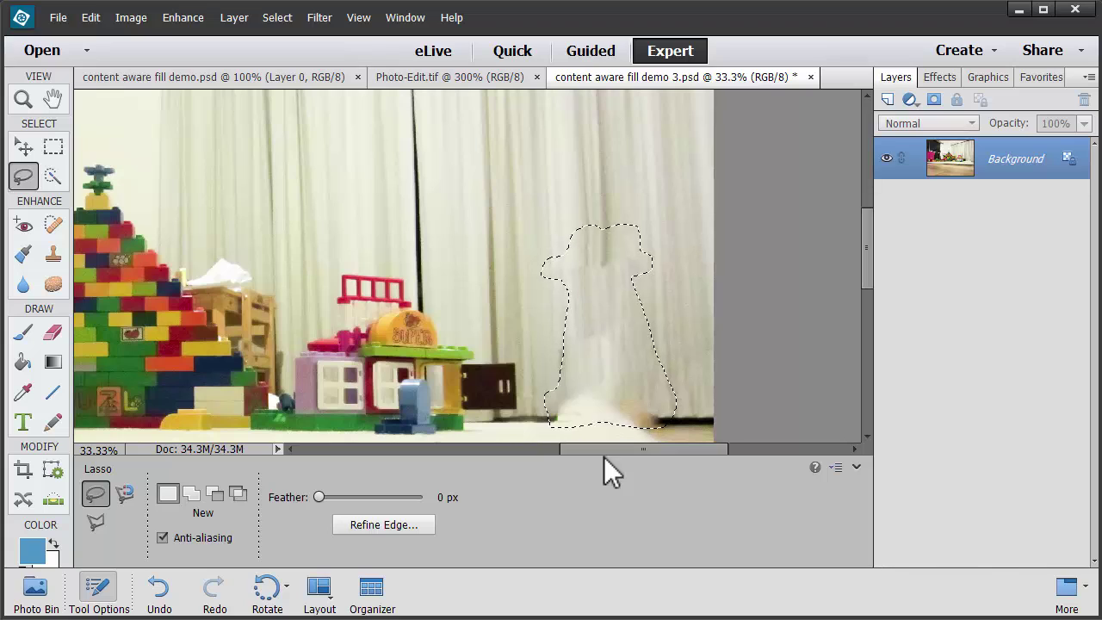
- Clone Stamp clean floor over the horse's leftover smear with a 70 px brush, then fit the photo
key("ctrl+d")
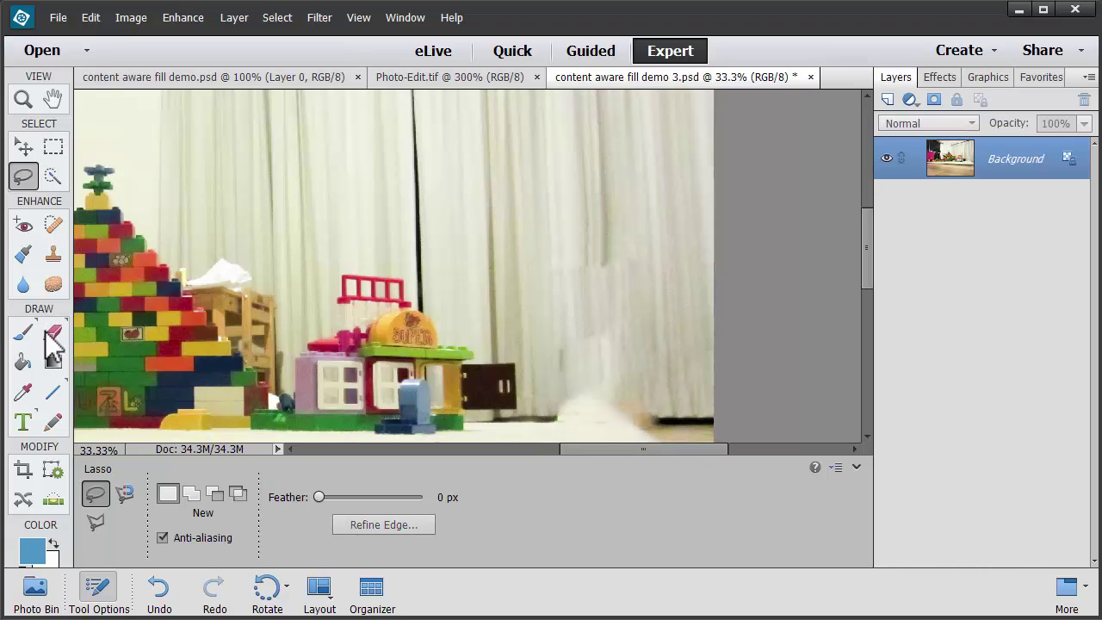
left_click(53, 258)
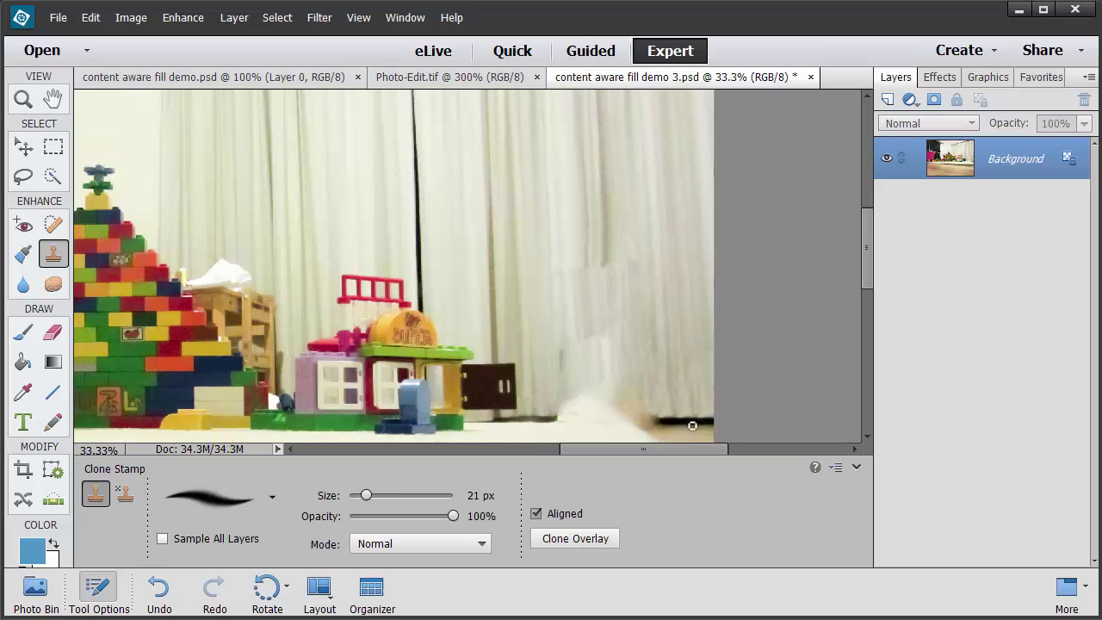
key("bracketright")
key("bracketright")
key("bracketright")
key("bracketright")
key("bracketright")
mouse_move(654, 422)
left_mouse_down()
mouse_move(602, 421)
mouse_move(654, 427)
mouse_move(518, 417)
mouse_move(586, 430)
left_mouse_up()
left_click(541, 421, "alt")
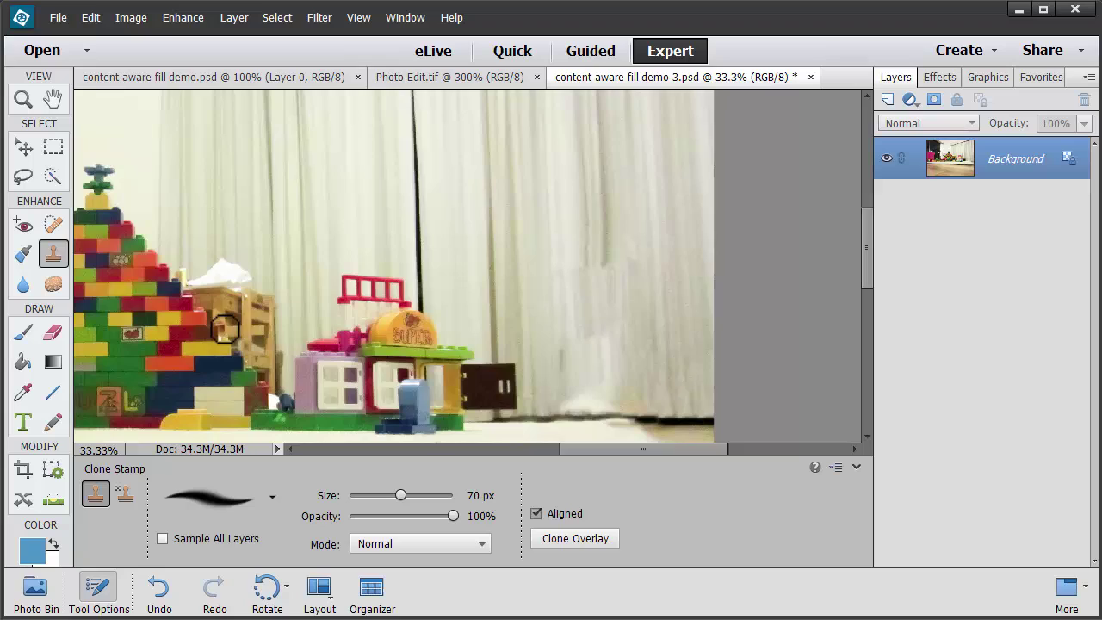
key("ctrl+0")
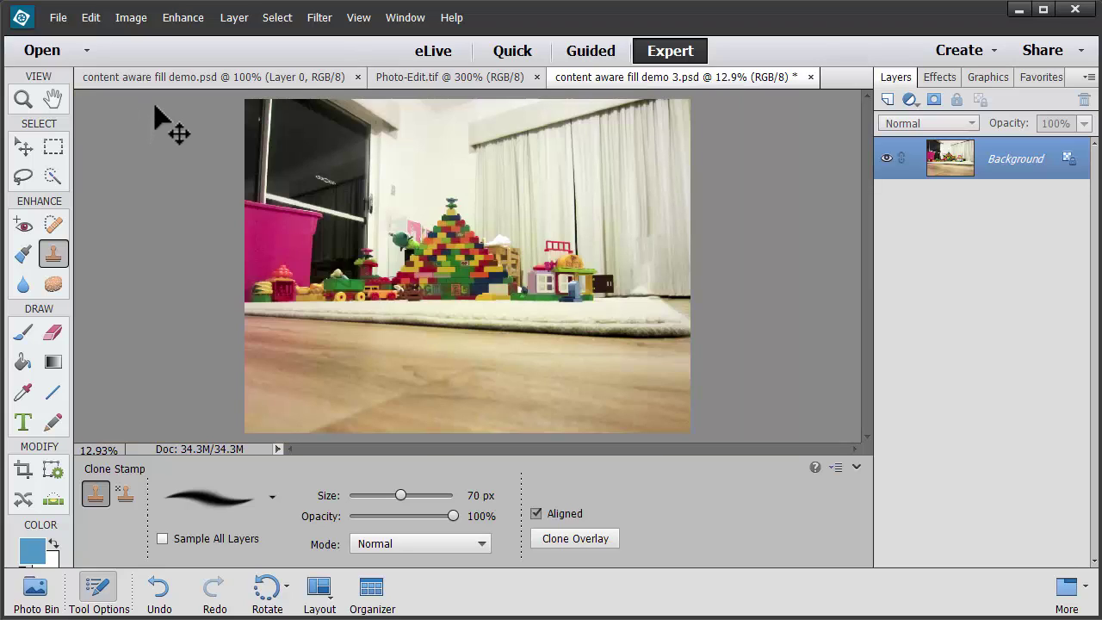
- Revert to the original photo for comparison, then undo the revert to keep the edits
left_click(96, 24)
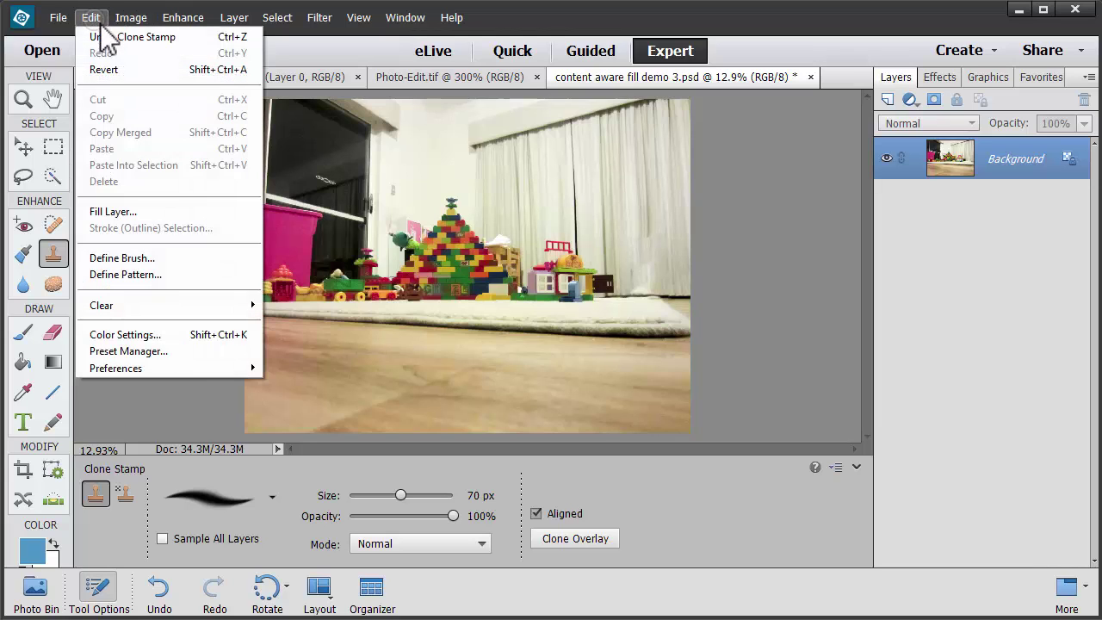
left_click(103, 69)
left_click(100, 38)
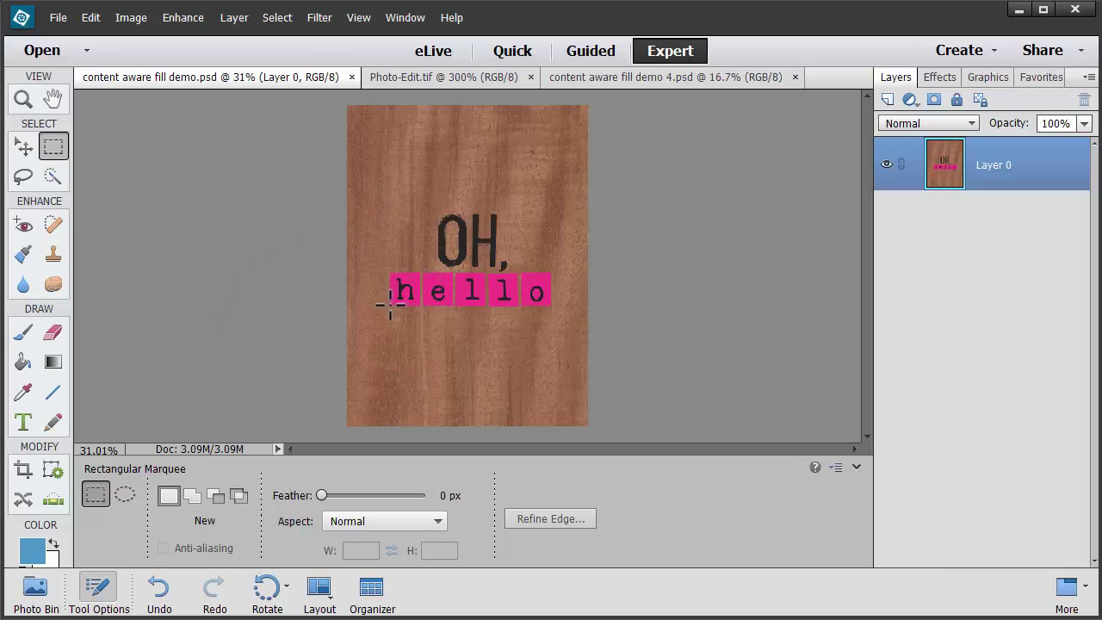
- Marquee-select 'hello' and 'OH,' on the wood card, Content-Aware fill them, deselect, and zoom in
left_click_drag(387, 271, 556, 311)
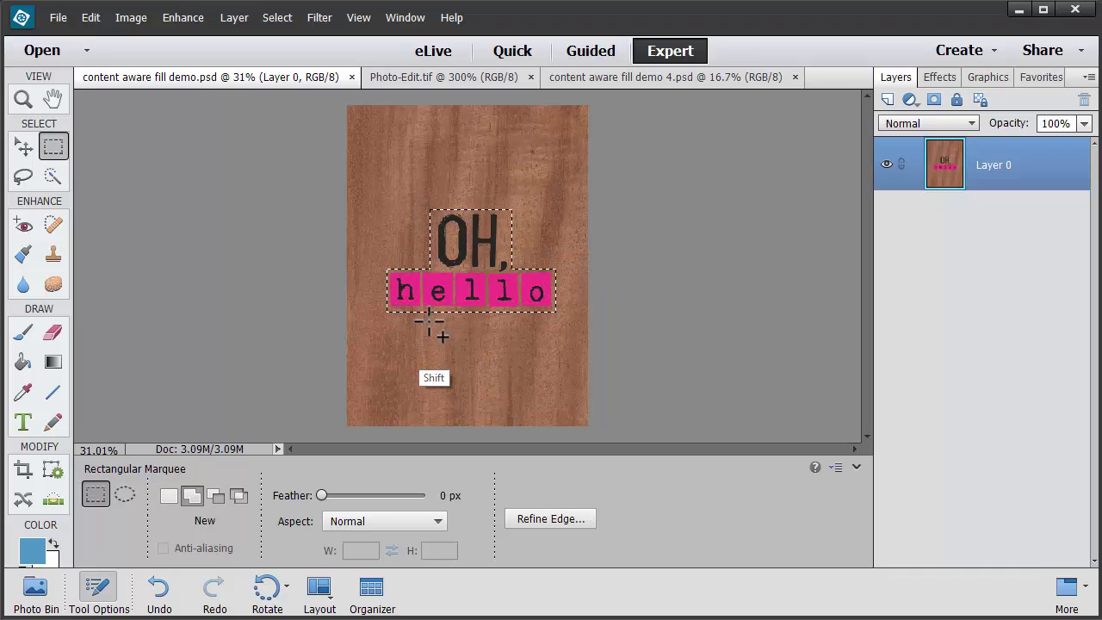
left_click_drag(430, 209, 513, 270)
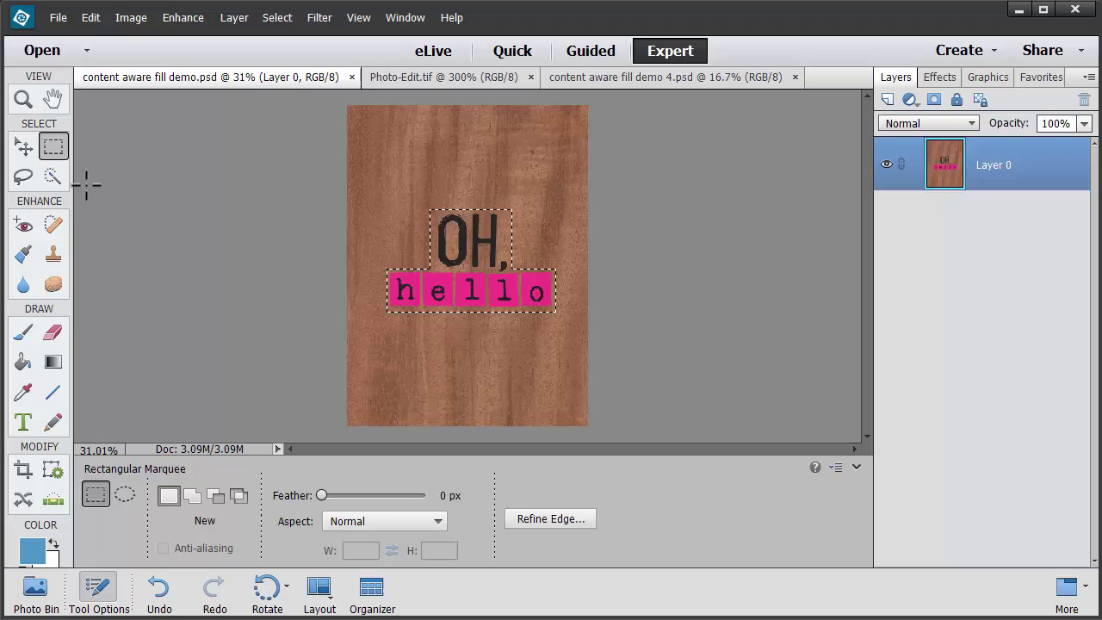
left_click(90, 17)
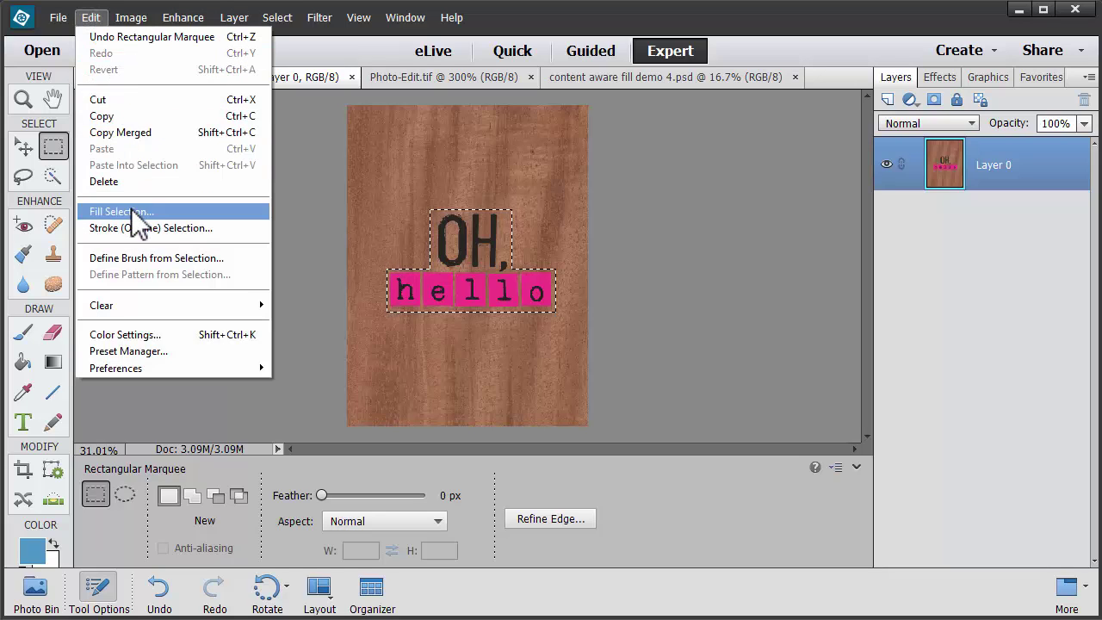
left_click(131, 208)
key("Return")
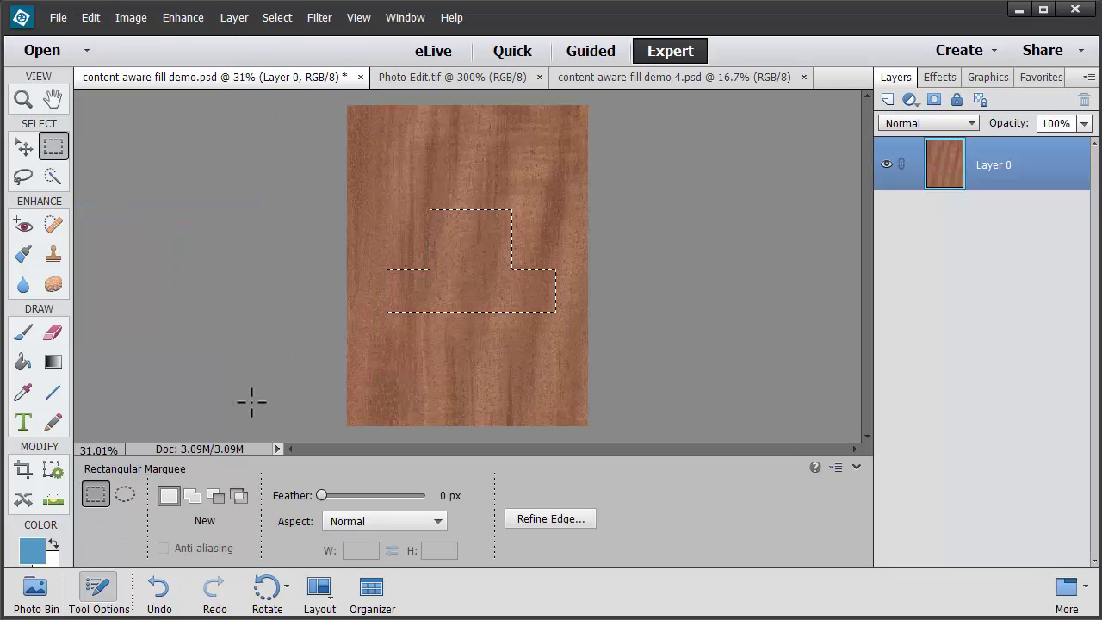
key("ctrl+d")
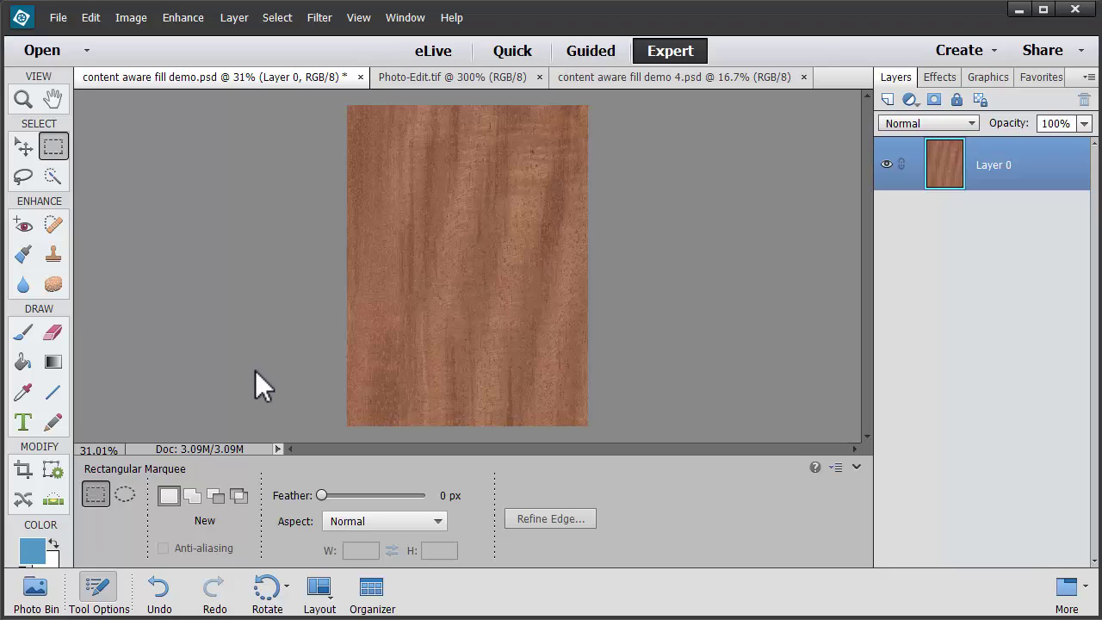
key("ctrl+equal")
key("ctrl+equal")
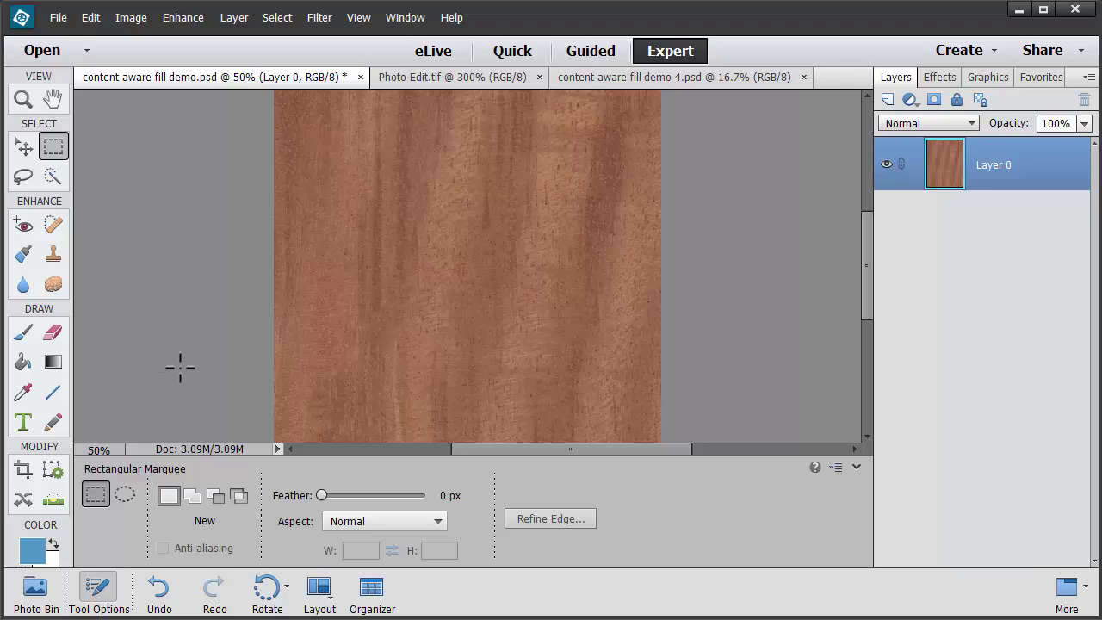
key("ctrl+0")
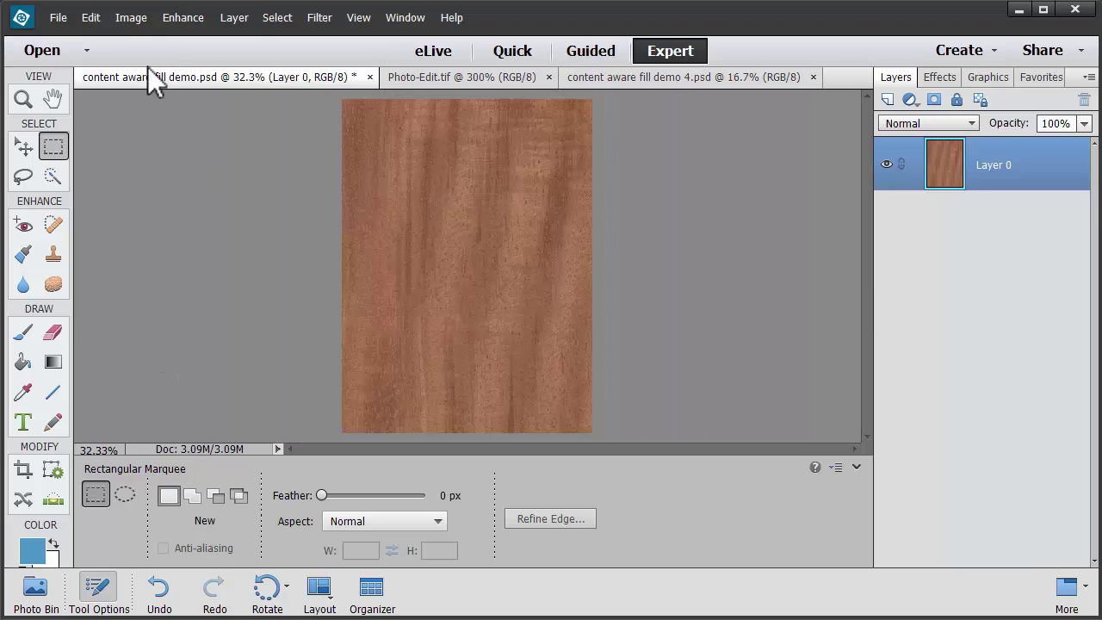
left_click(90, 17)
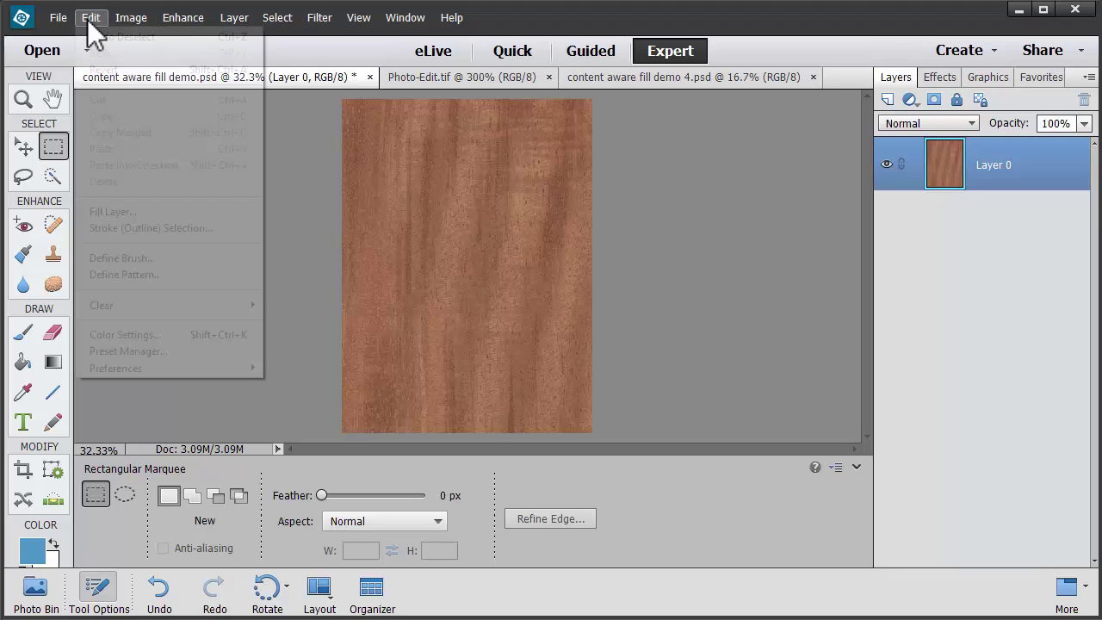
left_click(102, 69)
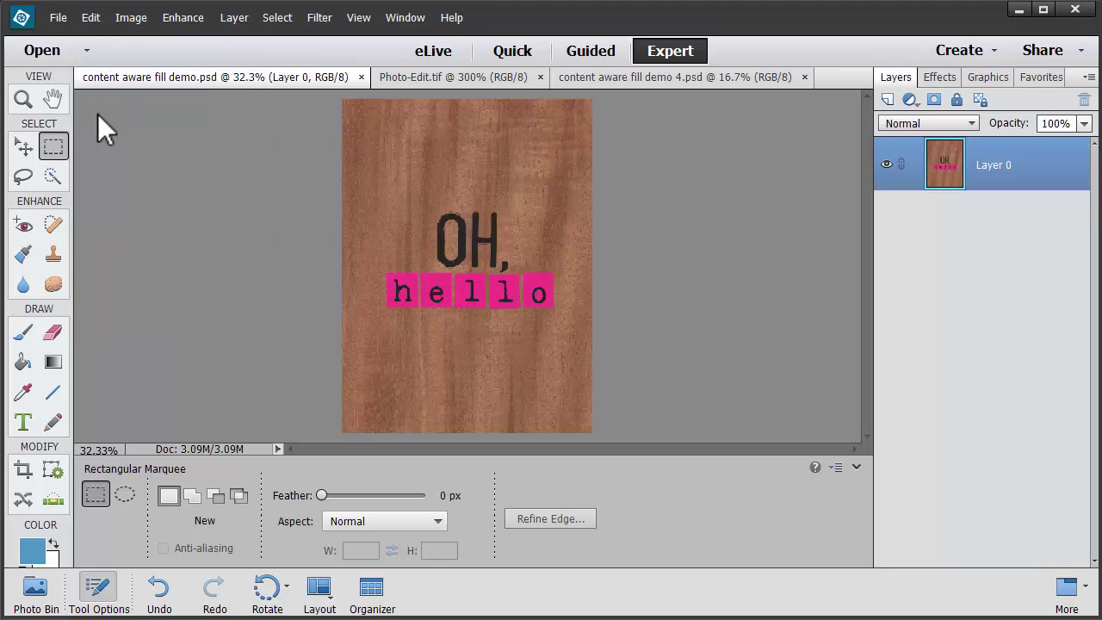
left_click(92, 18)
left_click(107, 32)
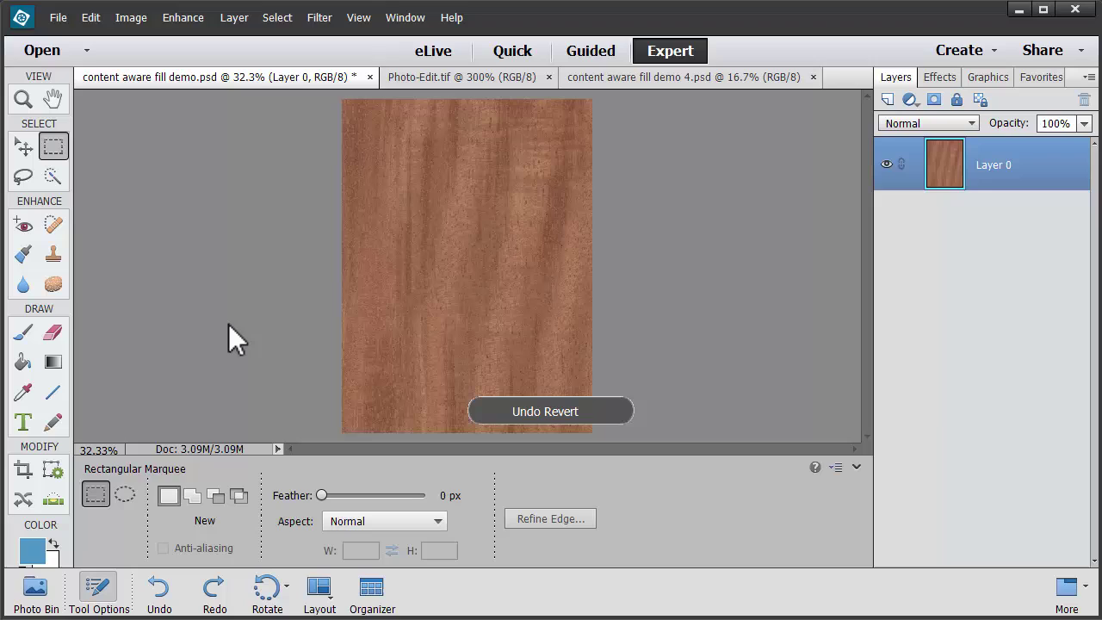